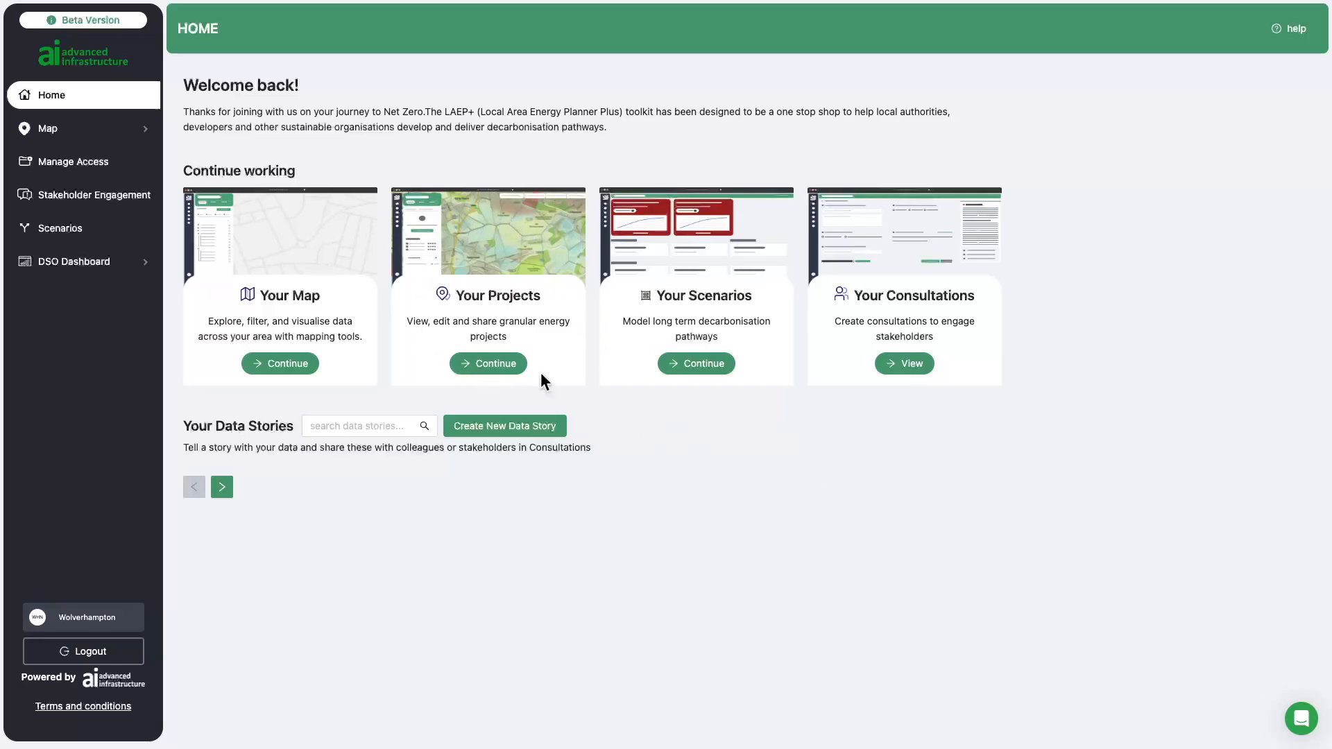
# Open the map's My Projects view, and collapse and reopen its guidance.
pyautogui.moveTo(113, 128)
pyautogui.click(191, 164)
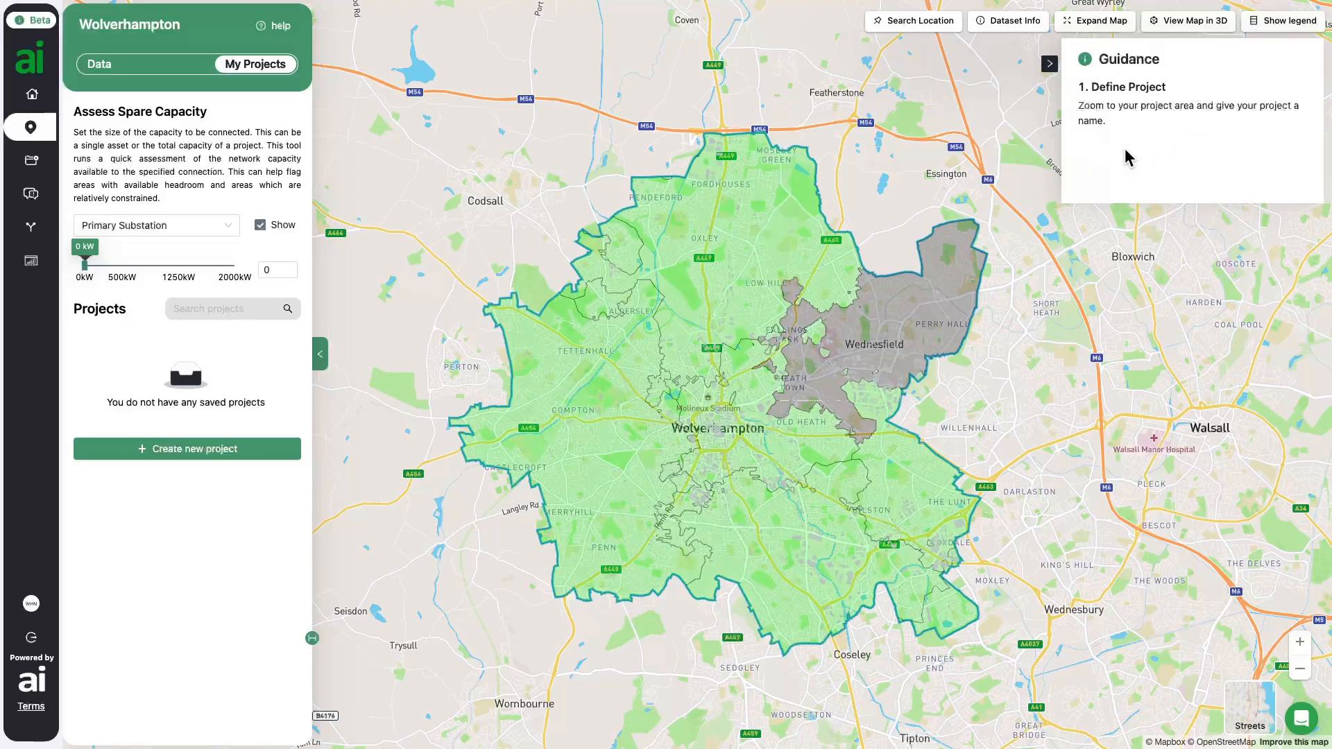
pyautogui.click(1050, 70)
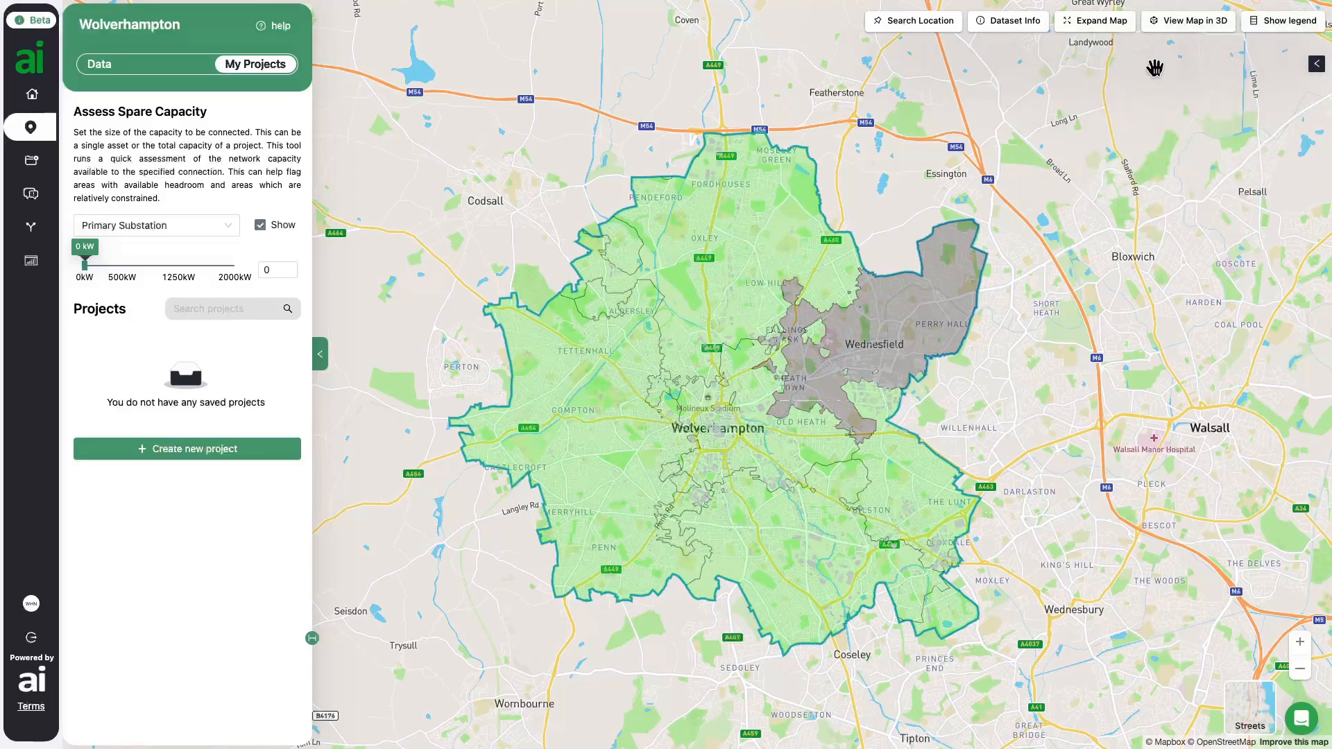
pyautogui.click(1314, 69)
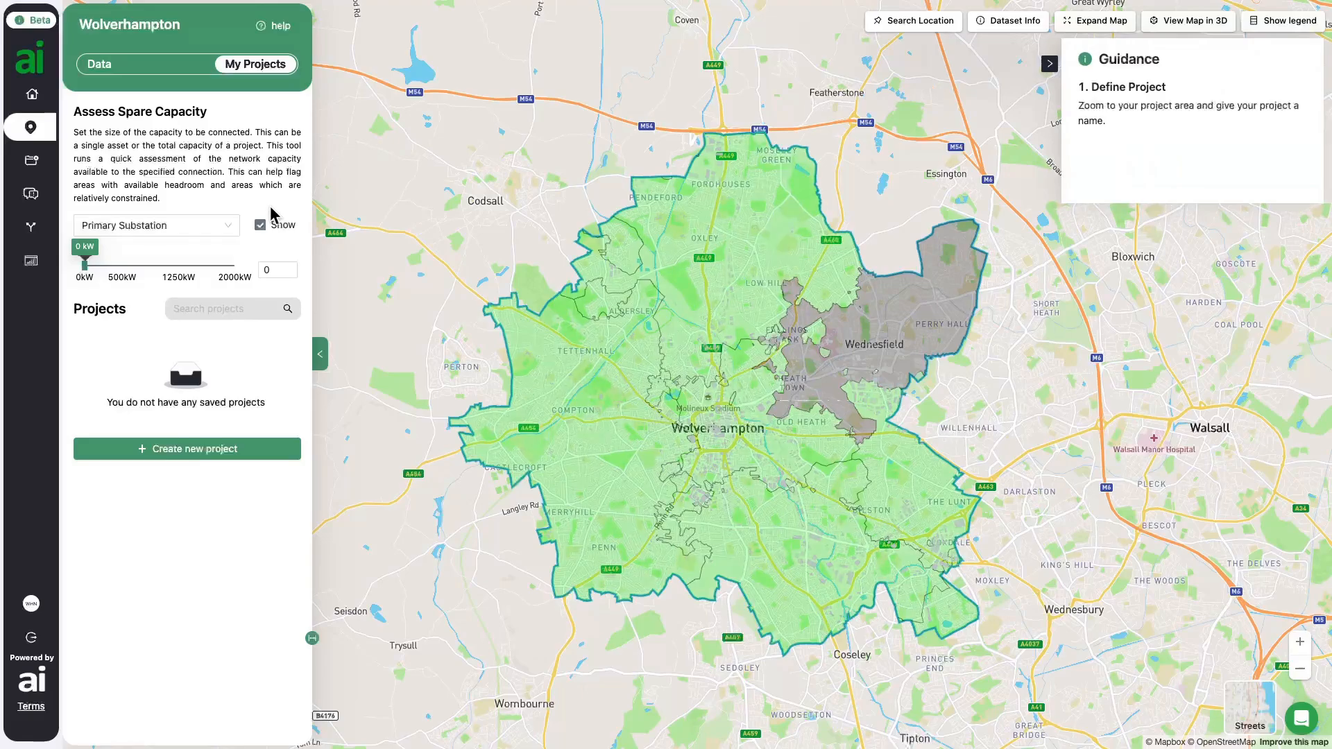
# Switch the spare capacity assessment to Secondary Substation and check the legend for the available headroom colours.
pyautogui.click(210, 227)
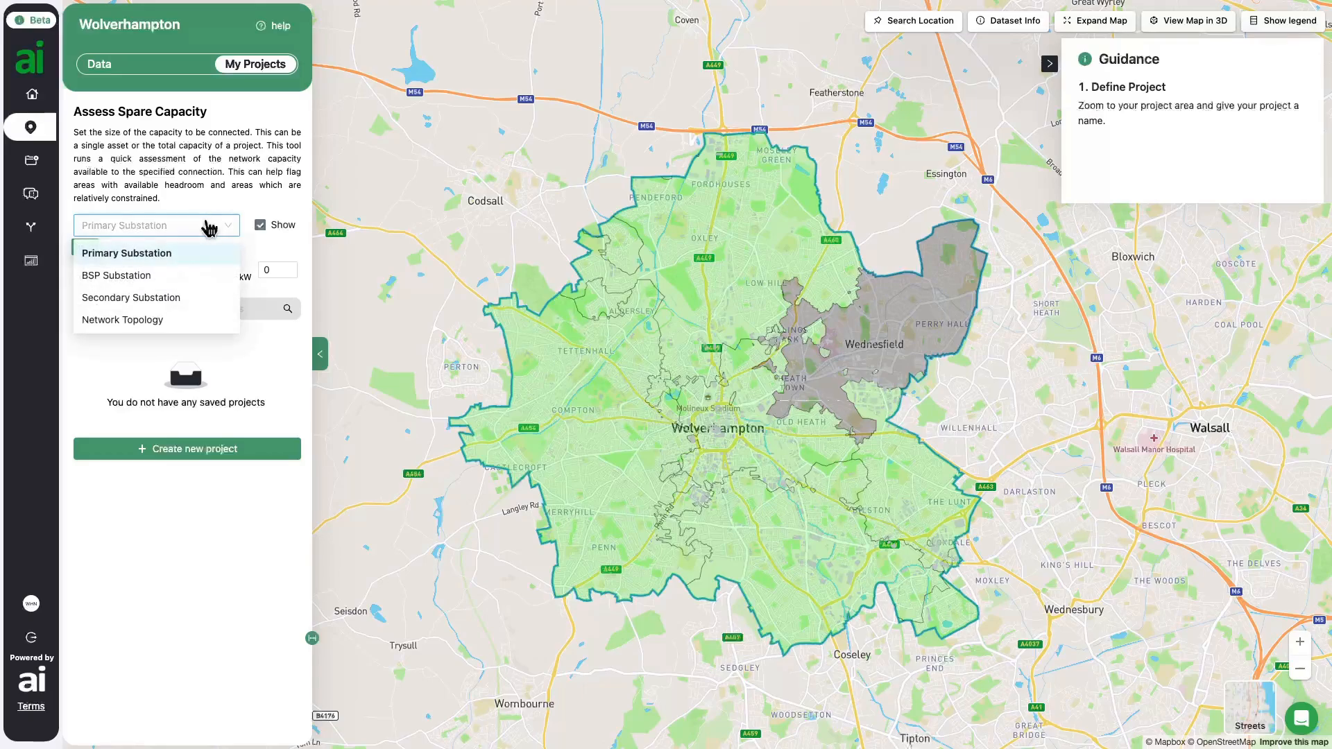
pyautogui.click(214, 298)
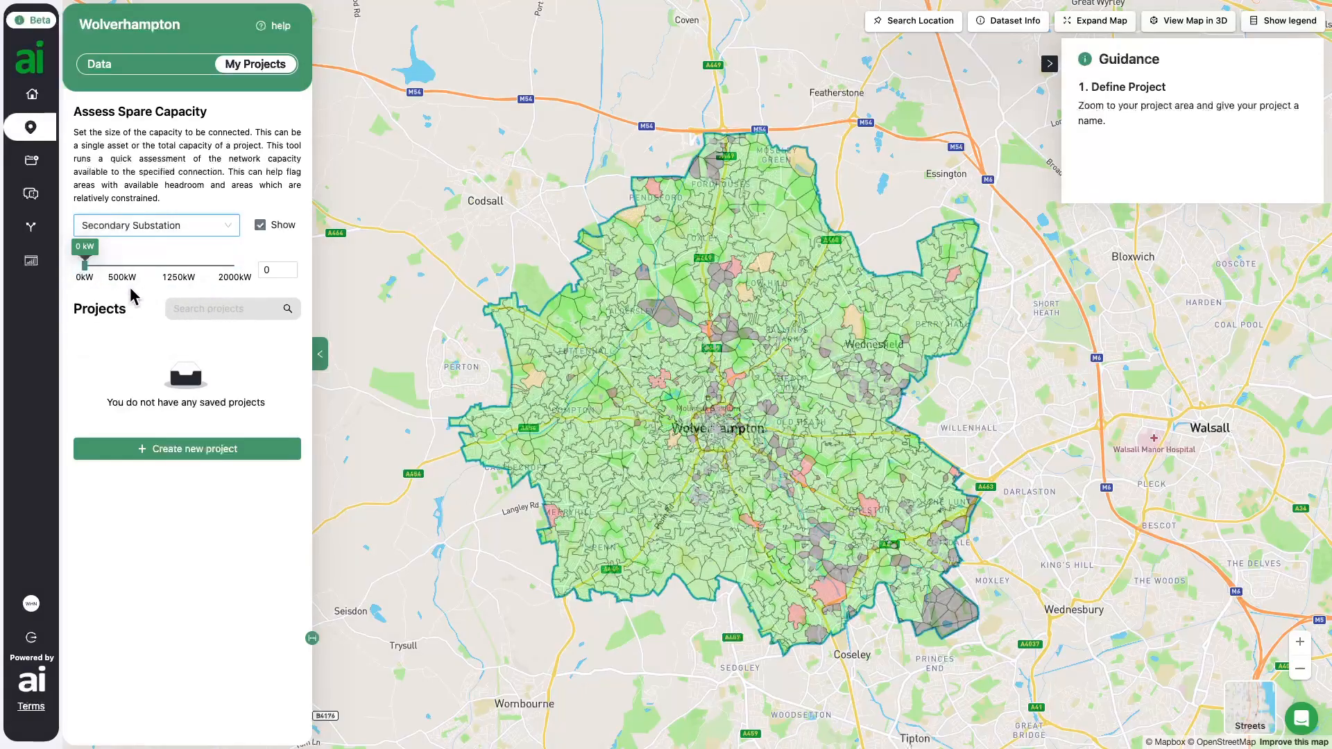
pyautogui.moveTo(84, 274)
pyautogui.mouseDown()
pyautogui.moveTo(138, 271)
pyautogui.moveTo(80, 277)
pyautogui.mouseUp()
pyautogui.click(281, 272)
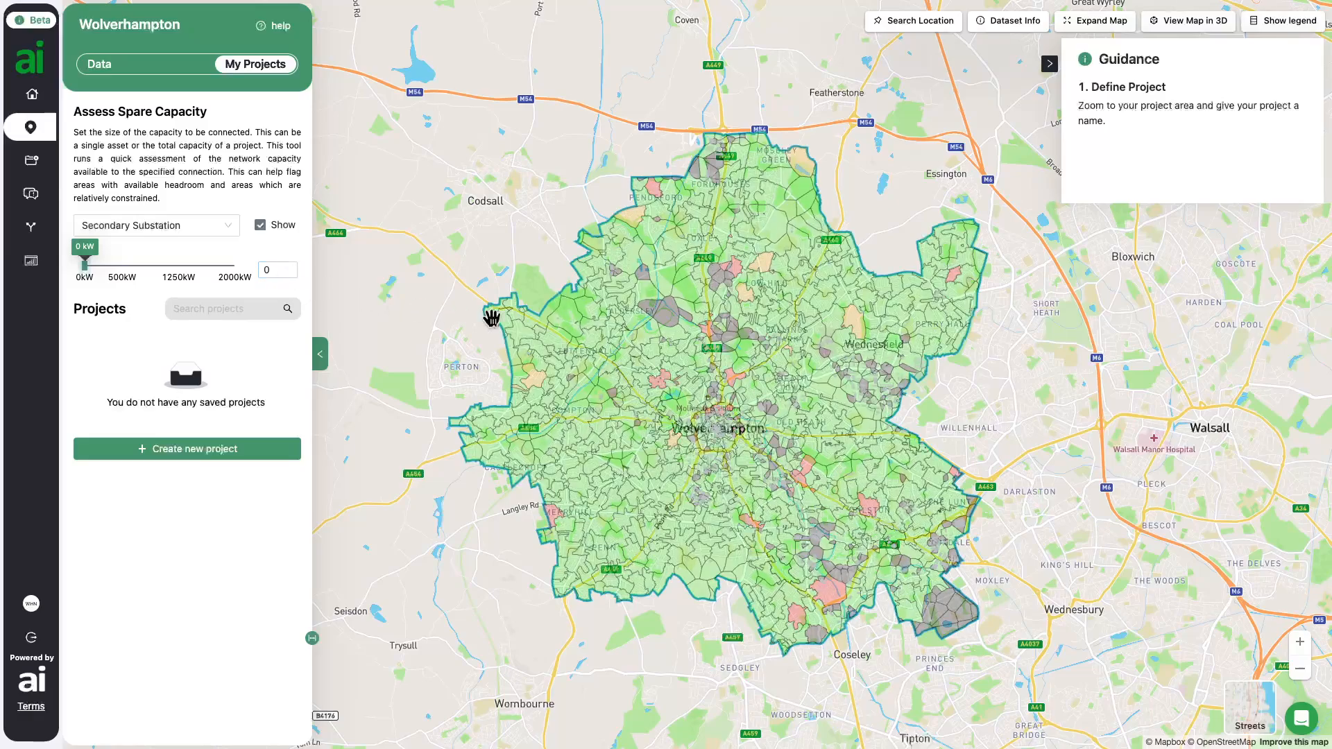
pyautogui.click(1288, 25)
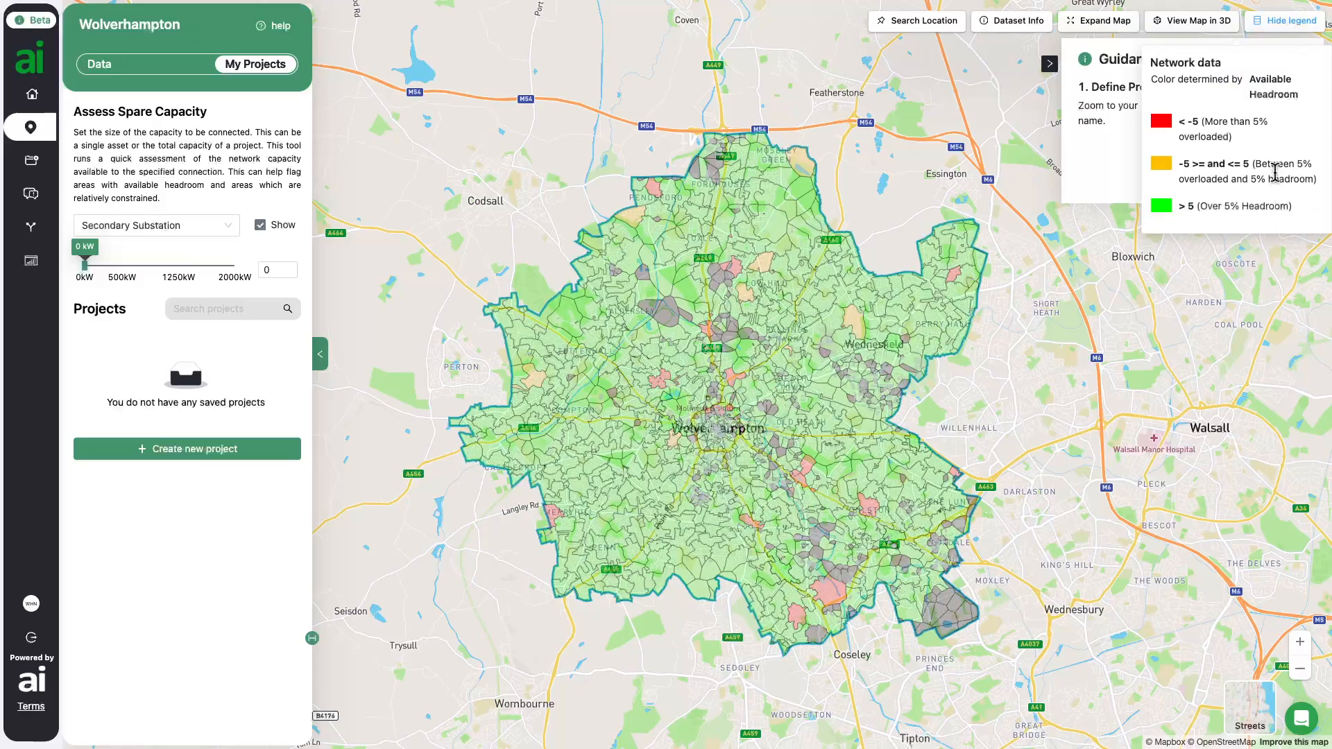
pyautogui.click(1305, 26)
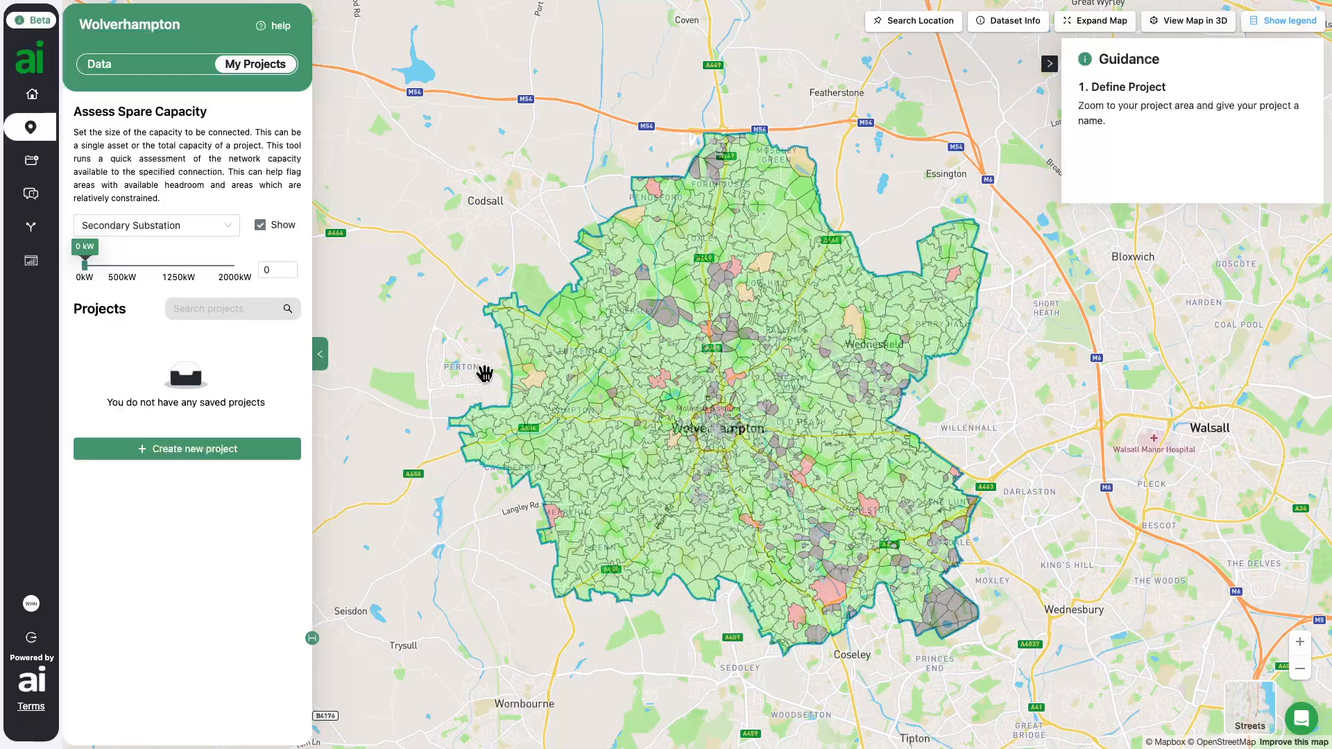
# Set the capacity to be connected to 64 kW, inspect the affected areas around central Wolverhampton, and hide the substation layer.
pyautogui.click(283, 268)
pyautogui.write('64')
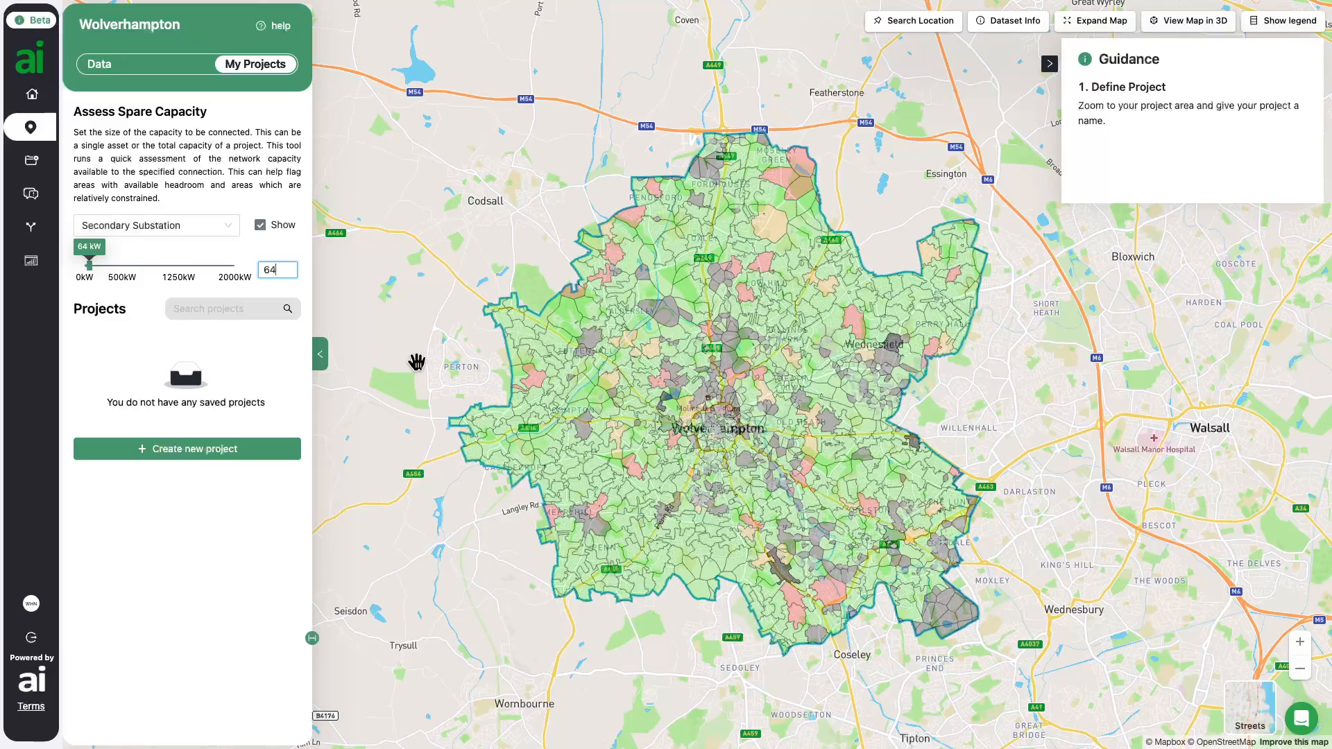
pyautogui.scroll(5, 701, 416)
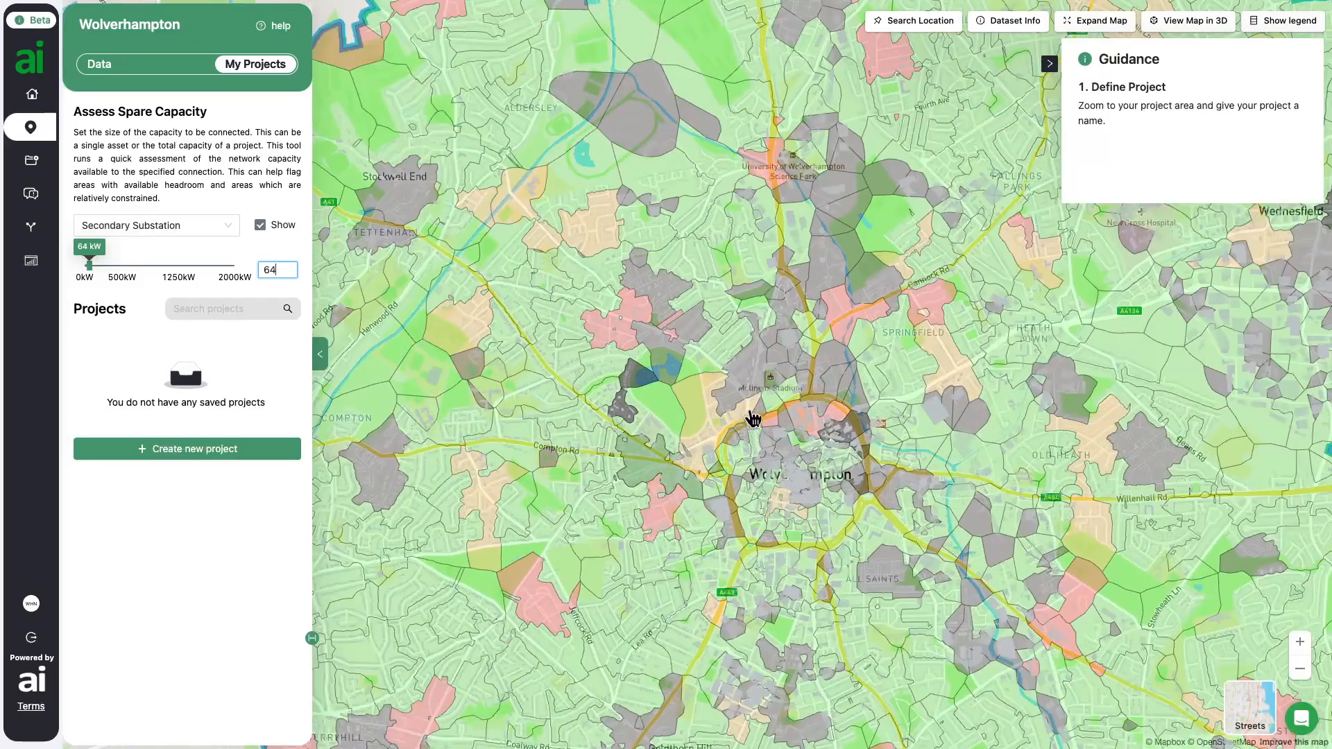
pyautogui.scroll(5, 746, 382)
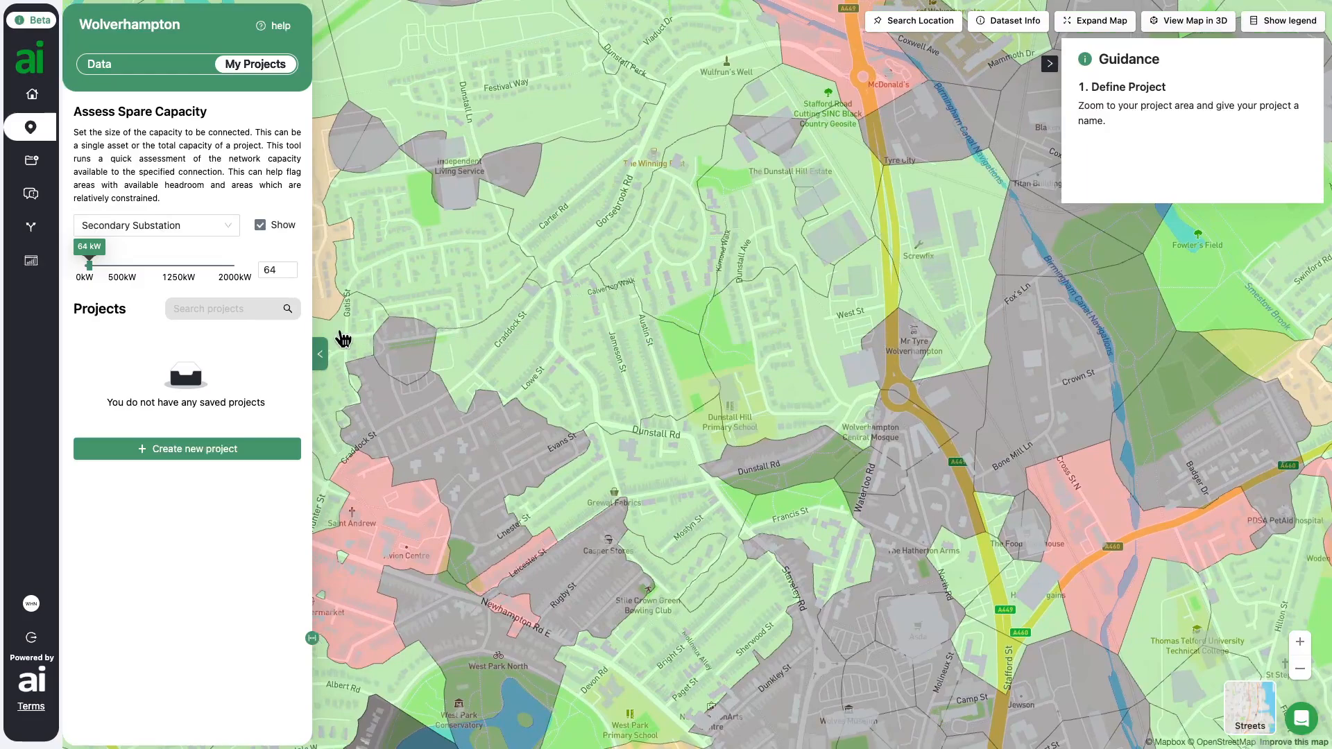
pyautogui.click(262, 226)
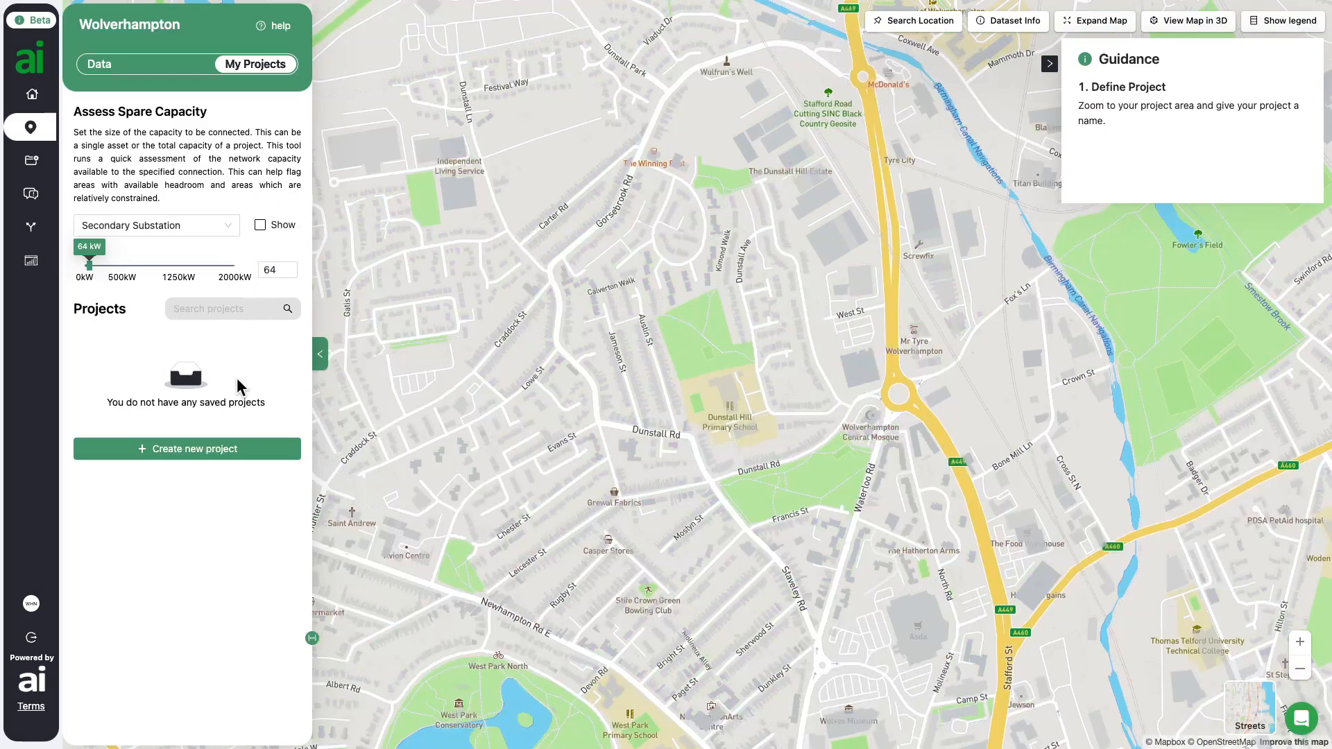
# Start a new project titled "Deployment of four ground source heat pumps in Wolverhampton" with the description "Example description".
pyautogui.click(212, 450)
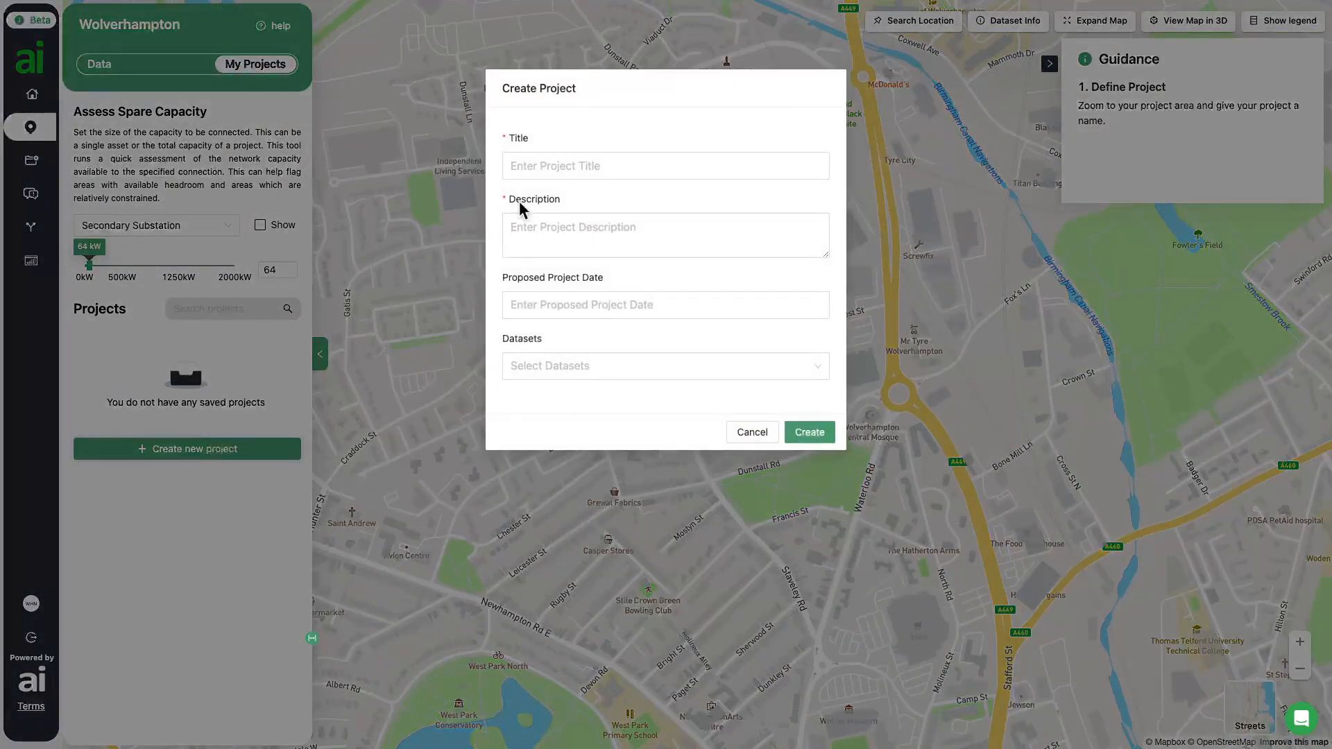
pyautogui.click(549, 168)
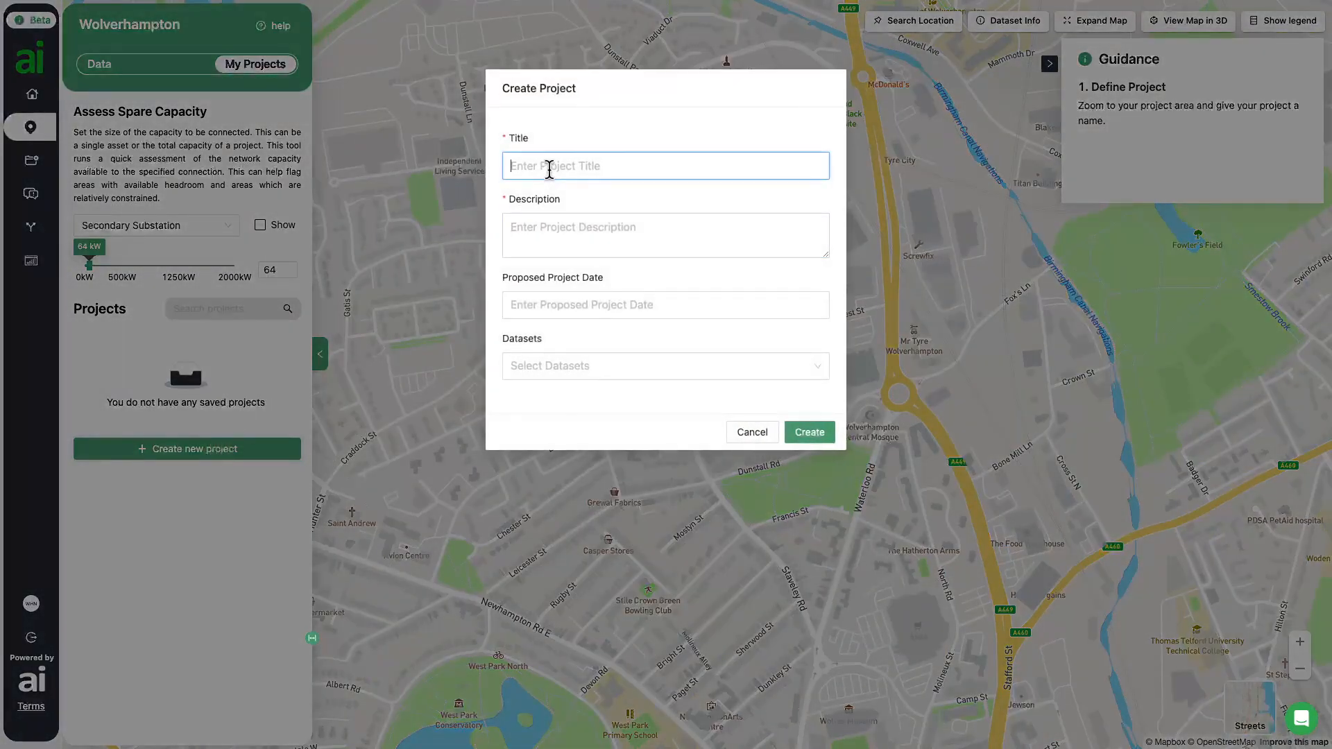
pyautogui.write('Deployment of four ground source heat pumps in Wolverhampton')
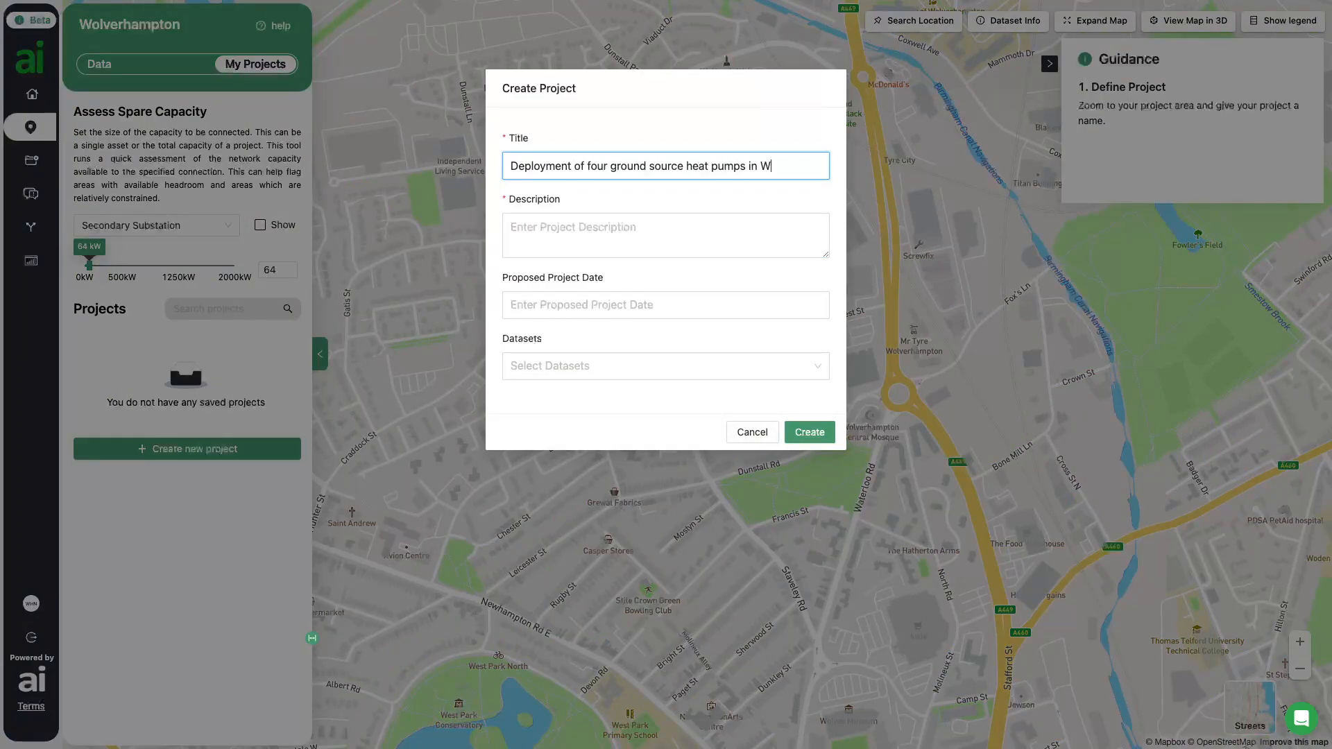
pyautogui.click(534, 227)
pyautogui.write('Example description')
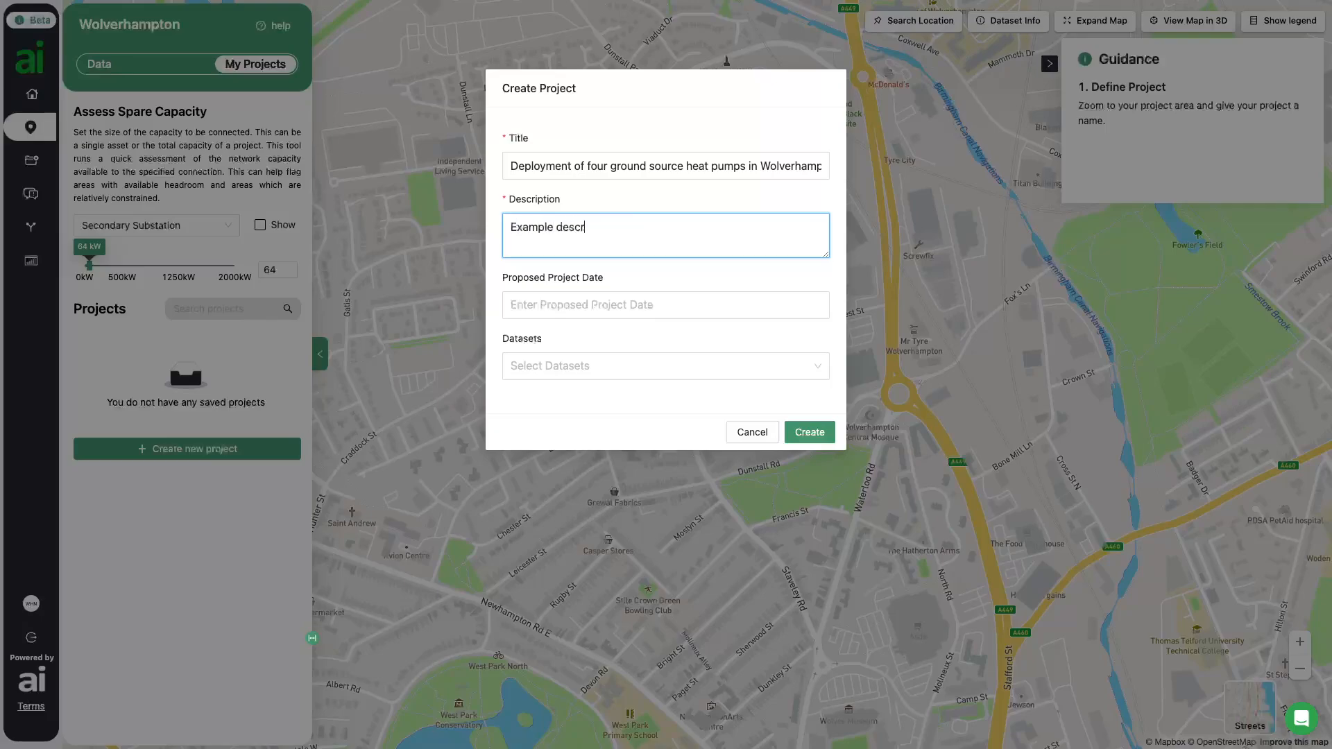
# Add the Domestic Ground Source Heat Pump Potential dataset to the project, leave the proposed date empty, and create the project.
pyautogui.click(585, 298)
pyautogui.click(586, 297)
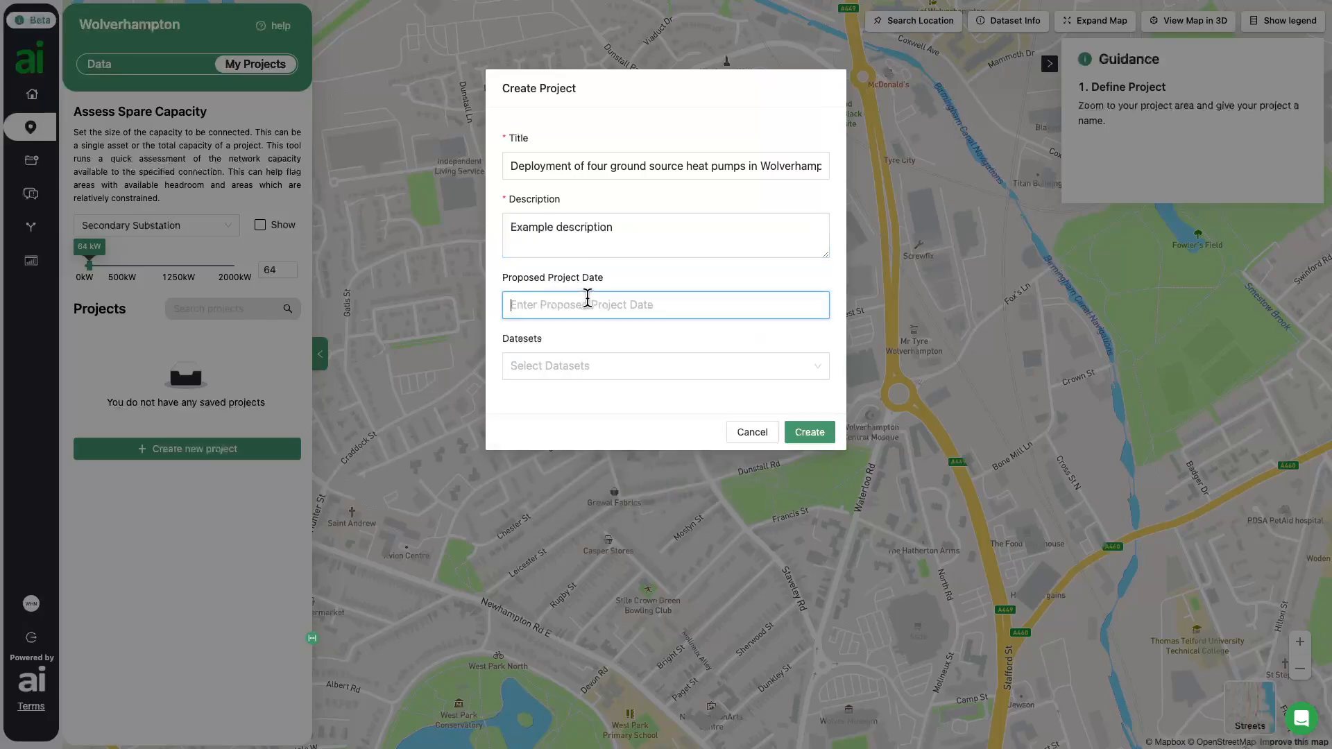
pyautogui.click(602, 371)
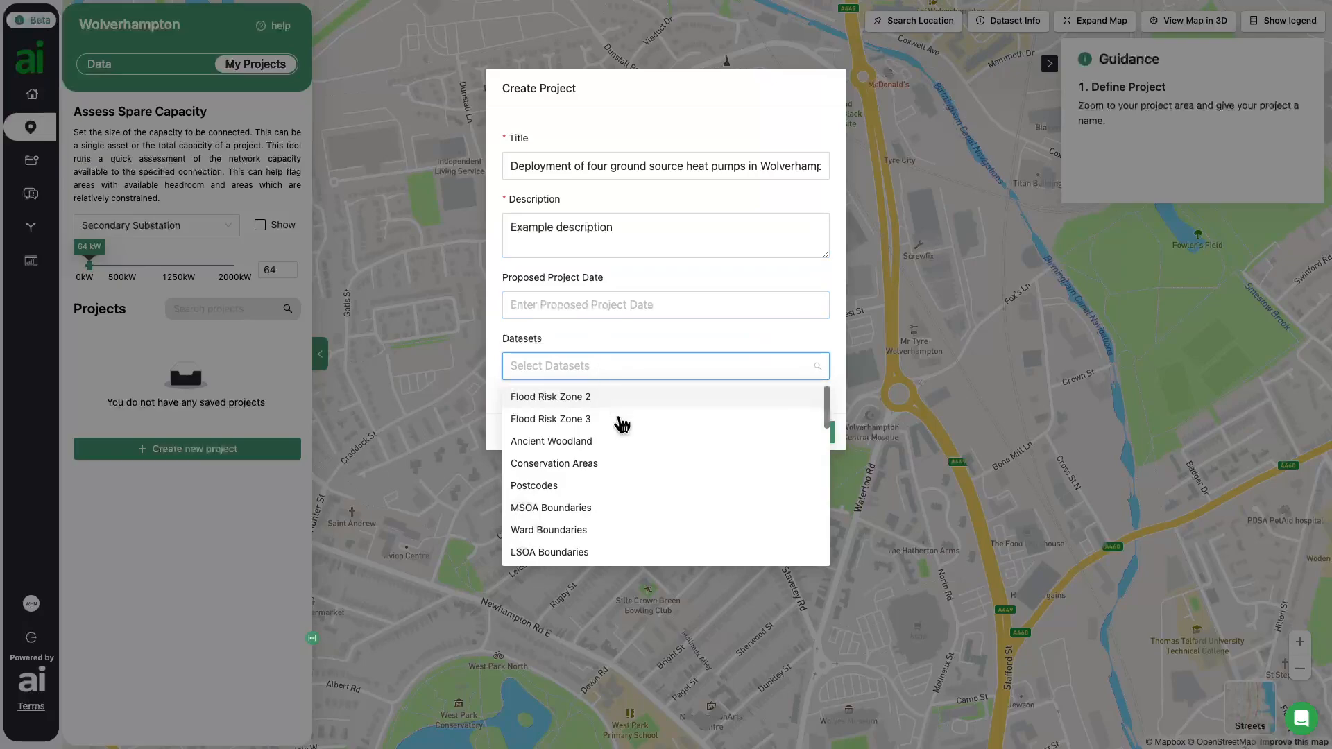
pyautogui.scroll(-2, 620, 424)
pyautogui.scroll(-3, 627, 440)
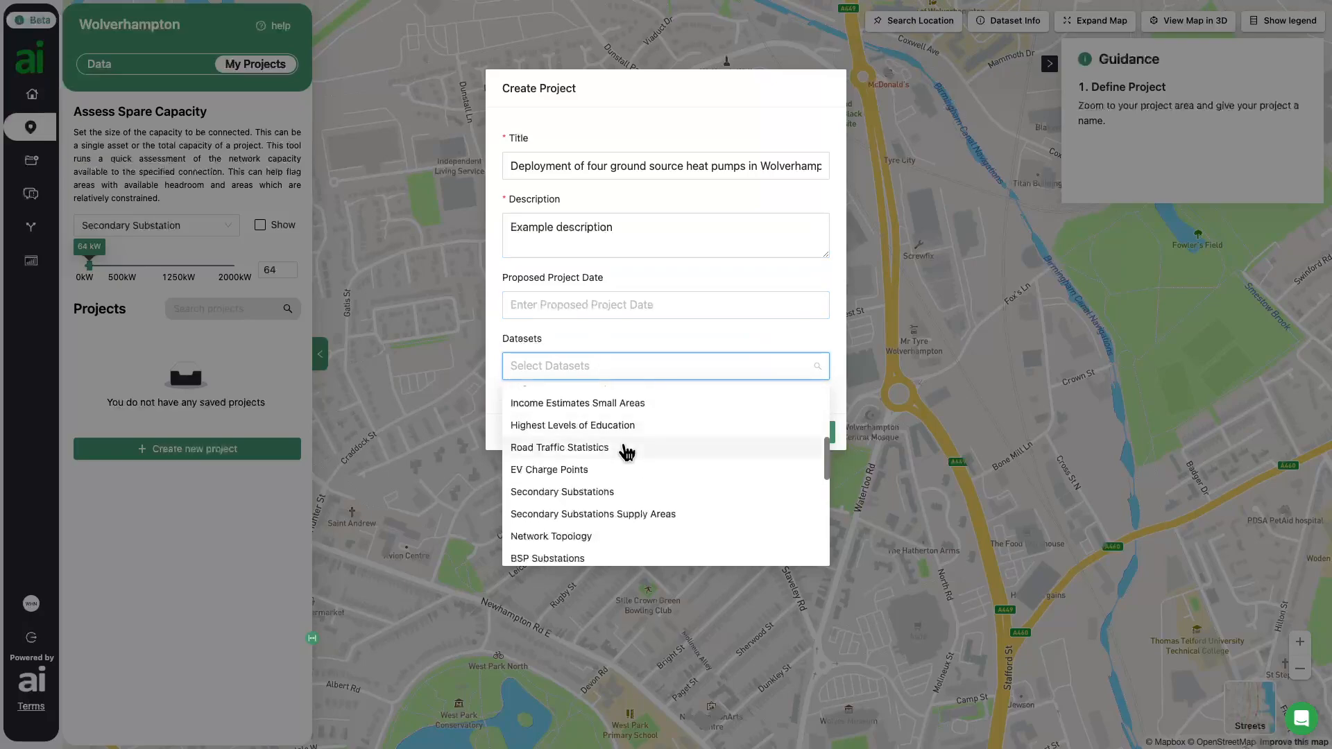
pyautogui.scroll(4, 631, 454)
pyautogui.scroll(1, 633, 460)
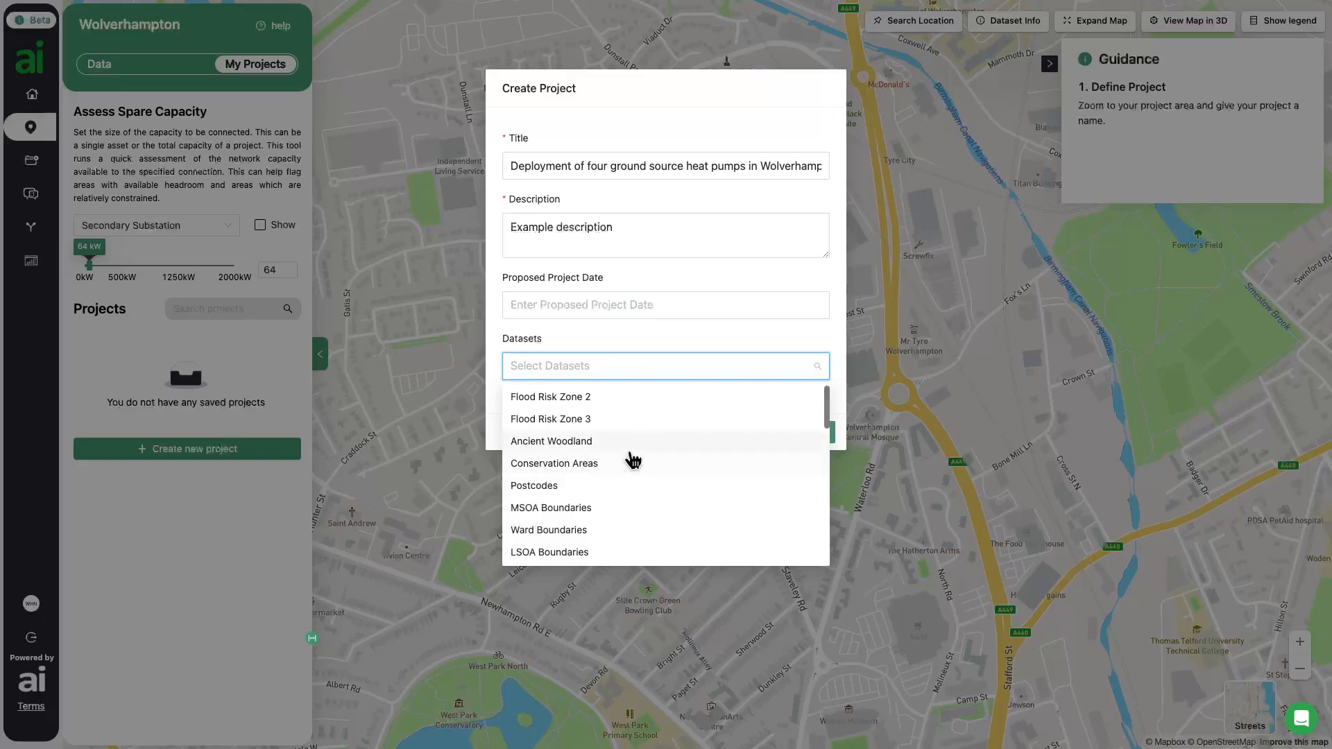
pyautogui.write('gro')
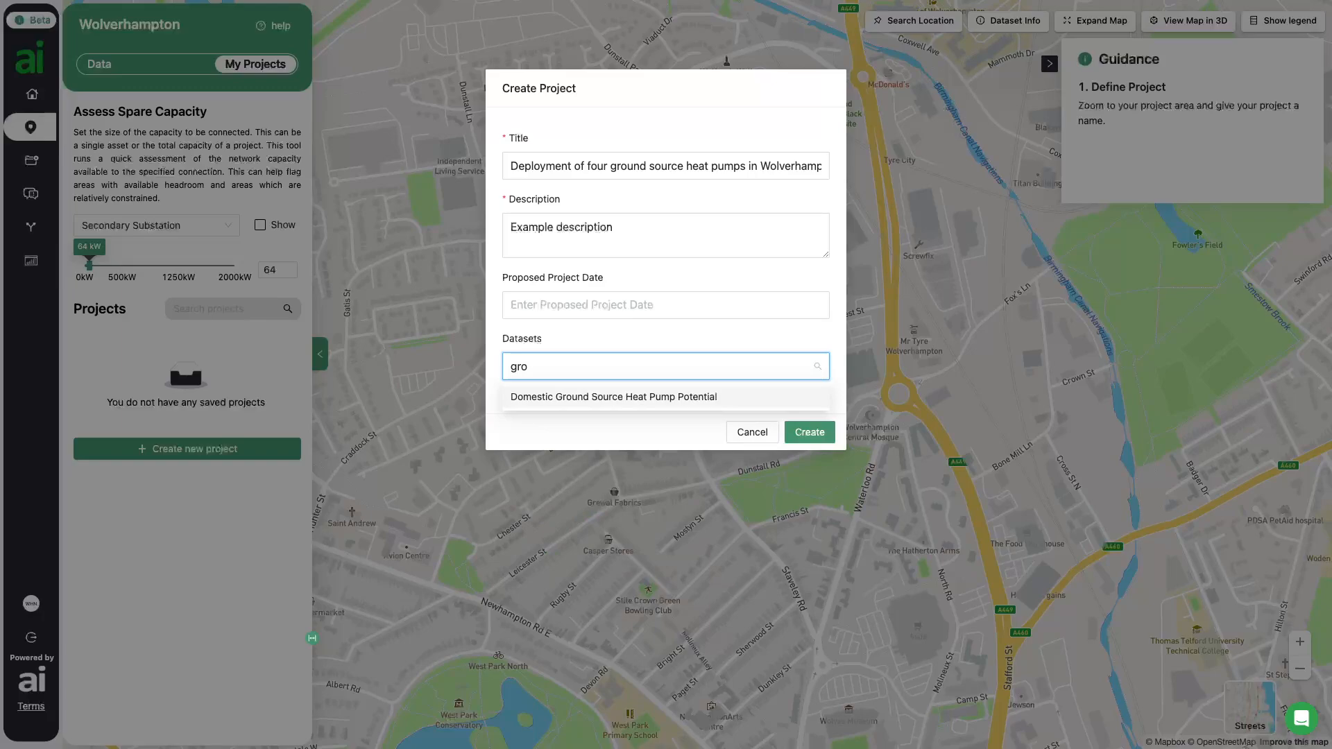
pyautogui.click(693, 399)
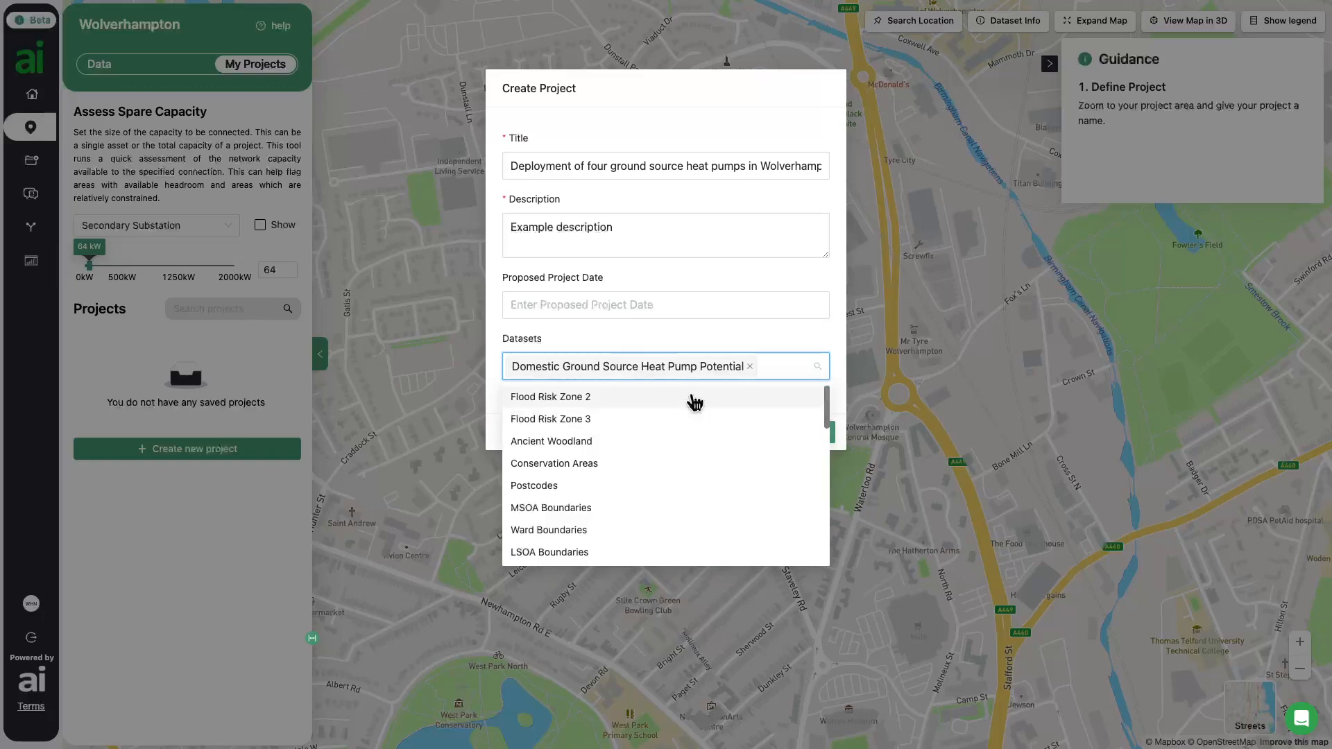
pyautogui.click(757, 345)
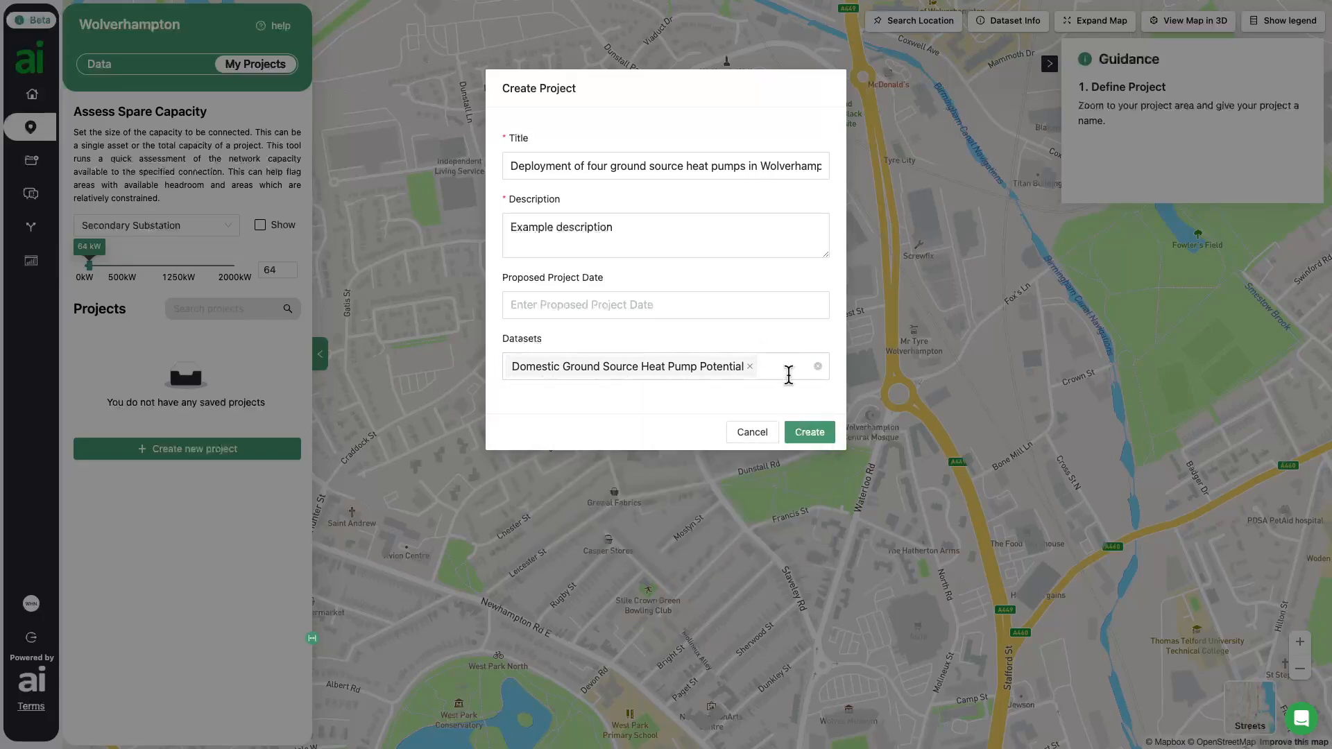
pyautogui.click(815, 436)
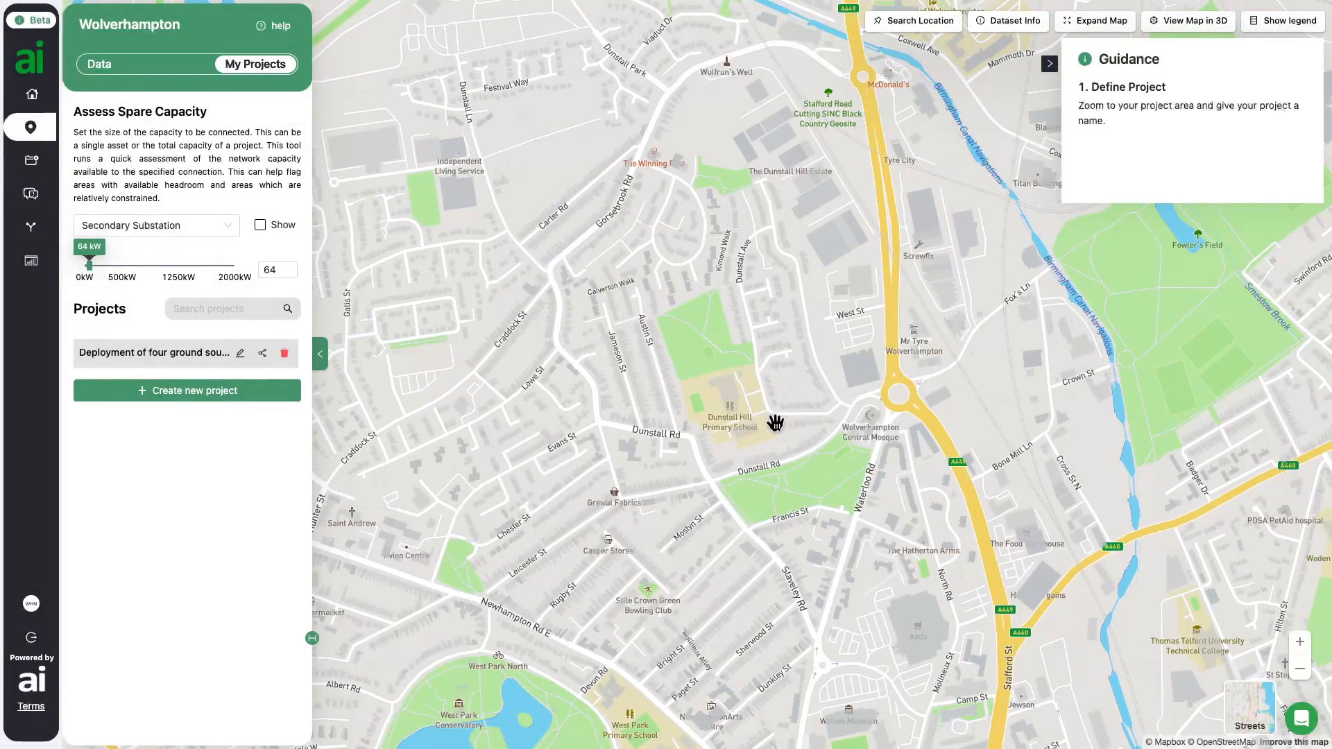
# View the new project's sharing permissions and its editable details, closing both without changes.
pyautogui.click(264, 355)
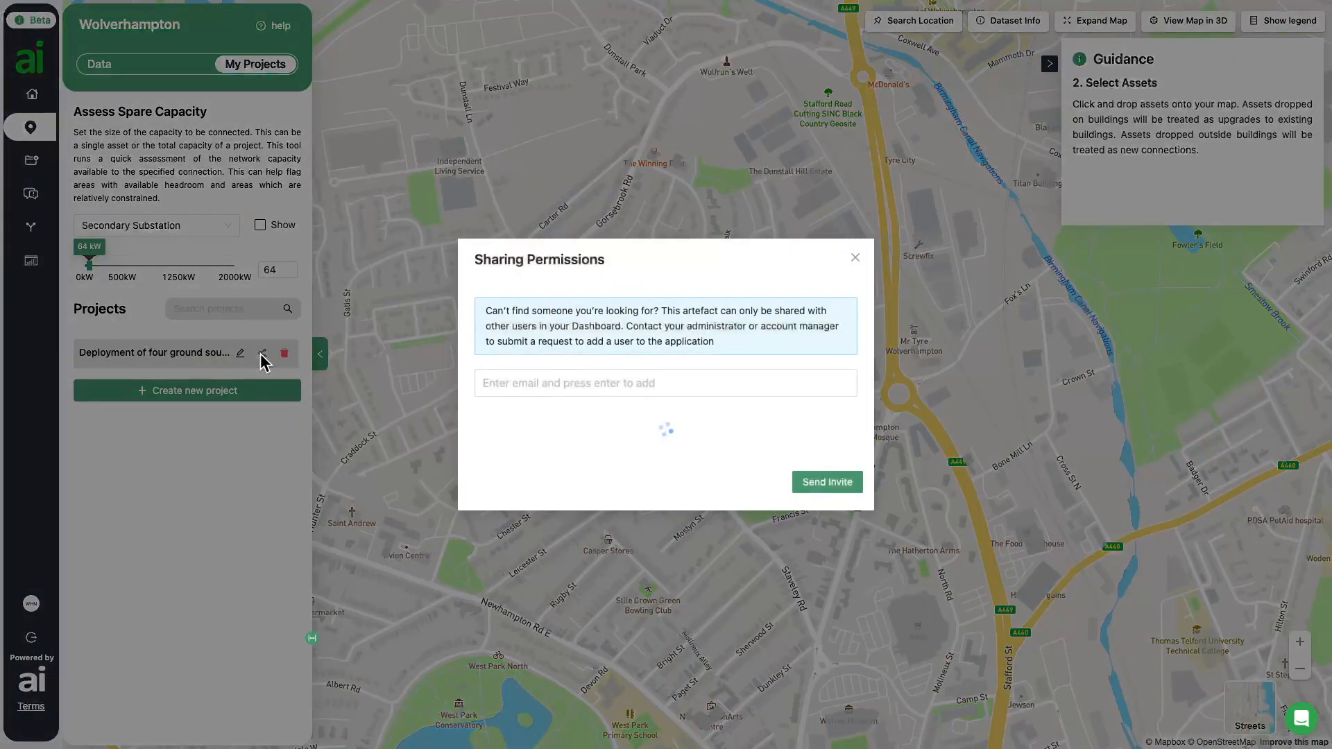
pyautogui.click(855, 256)
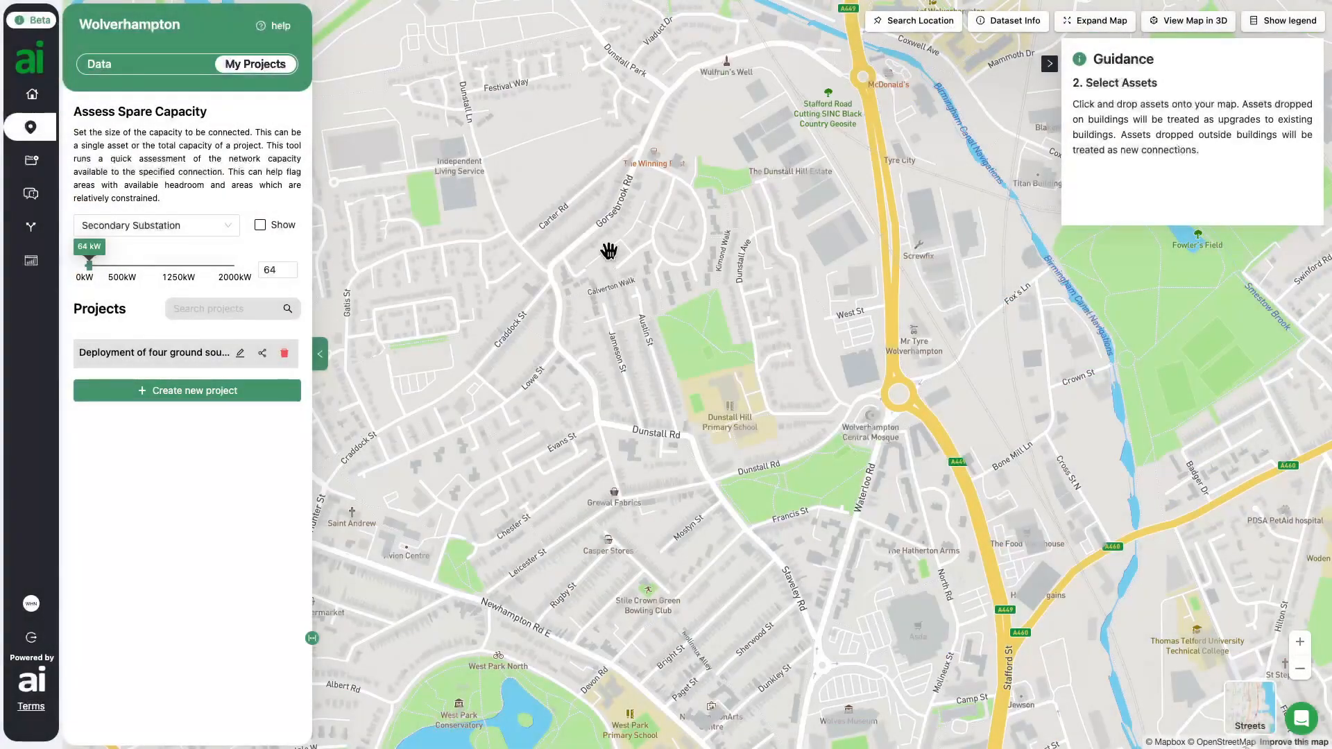
pyautogui.click(240, 353)
pyautogui.click(736, 432)
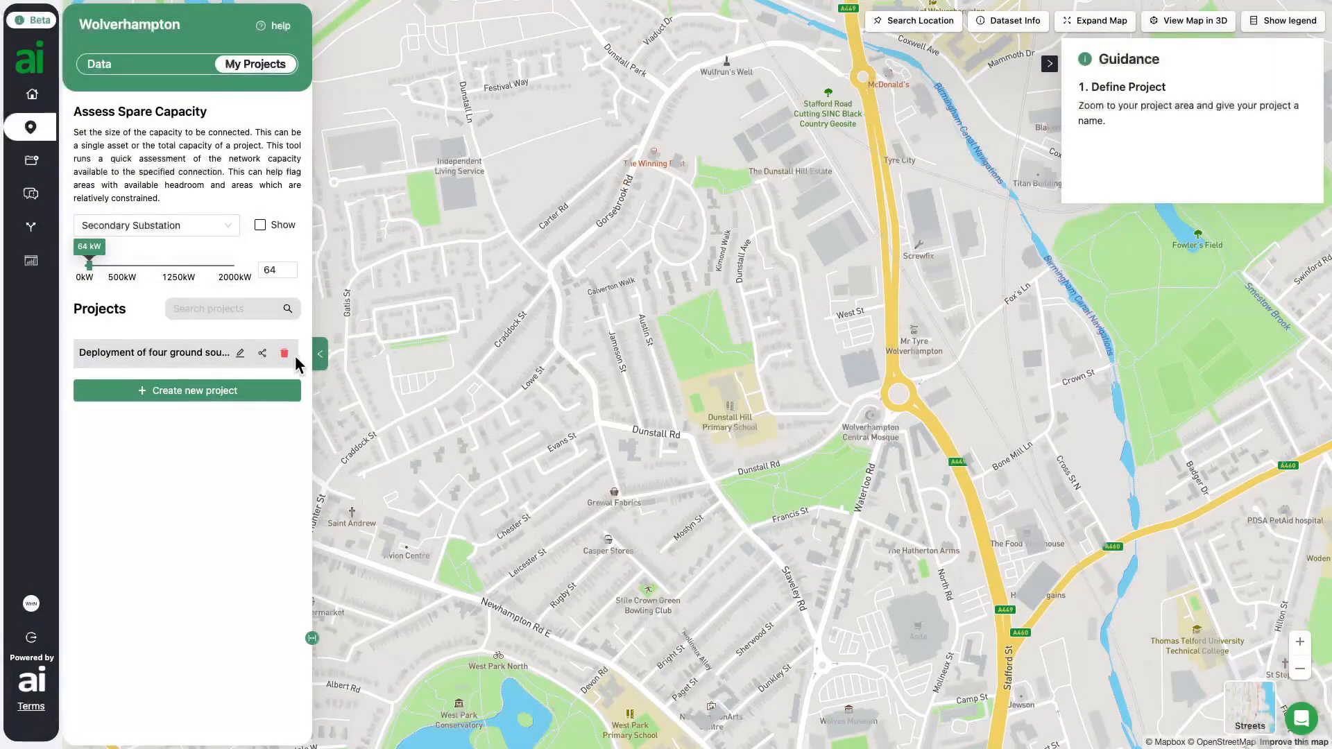
# Open the heat pump deployment project and choose a Ground source Heat pump asset with a capacity of 16 kW.
pyautogui.click(130, 355)
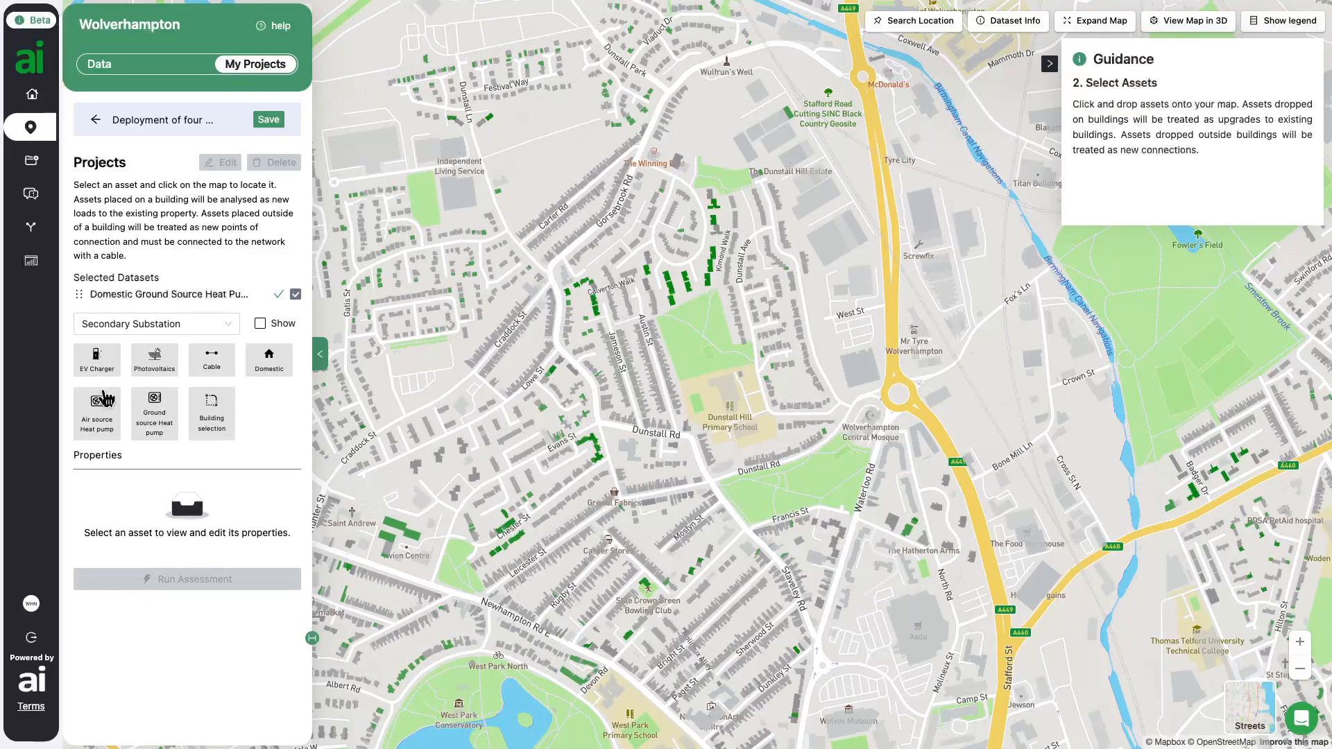
pyautogui.click(153, 419)
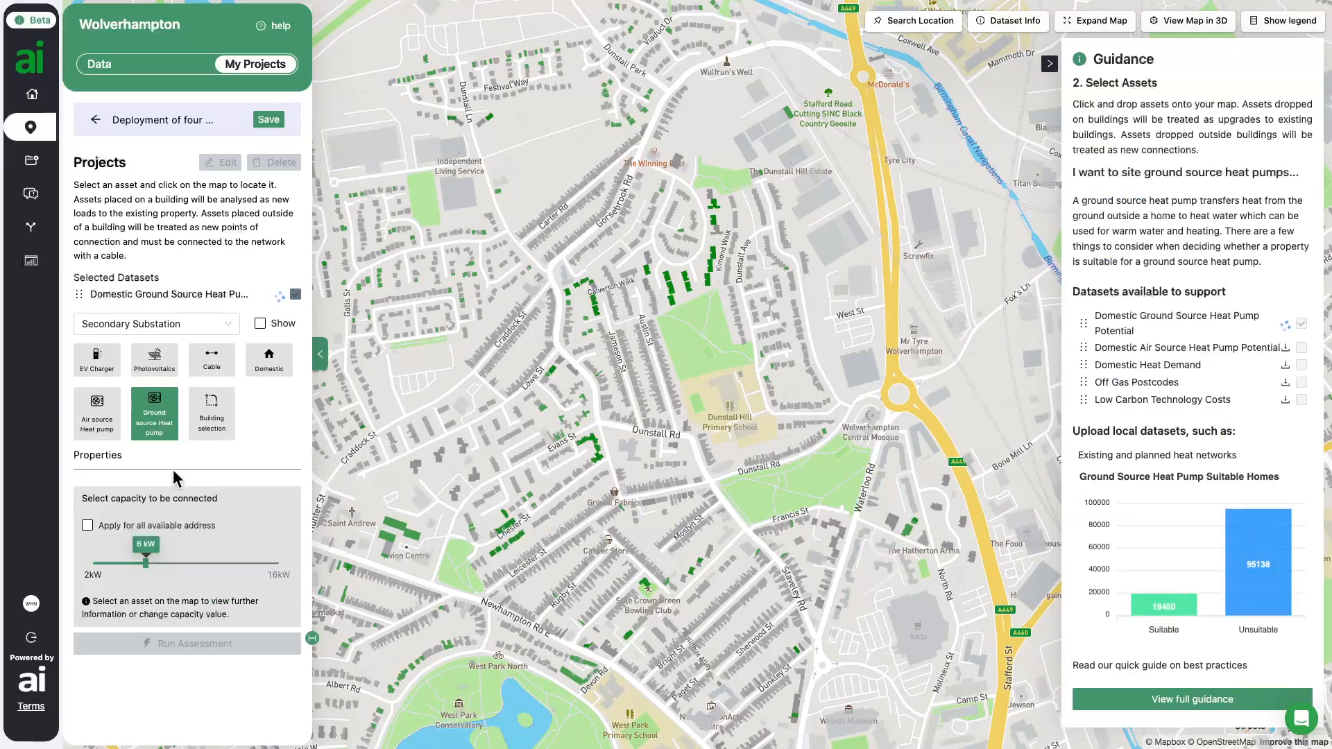
pyautogui.moveTo(148, 569); pyautogui.dragTo(285, 571)
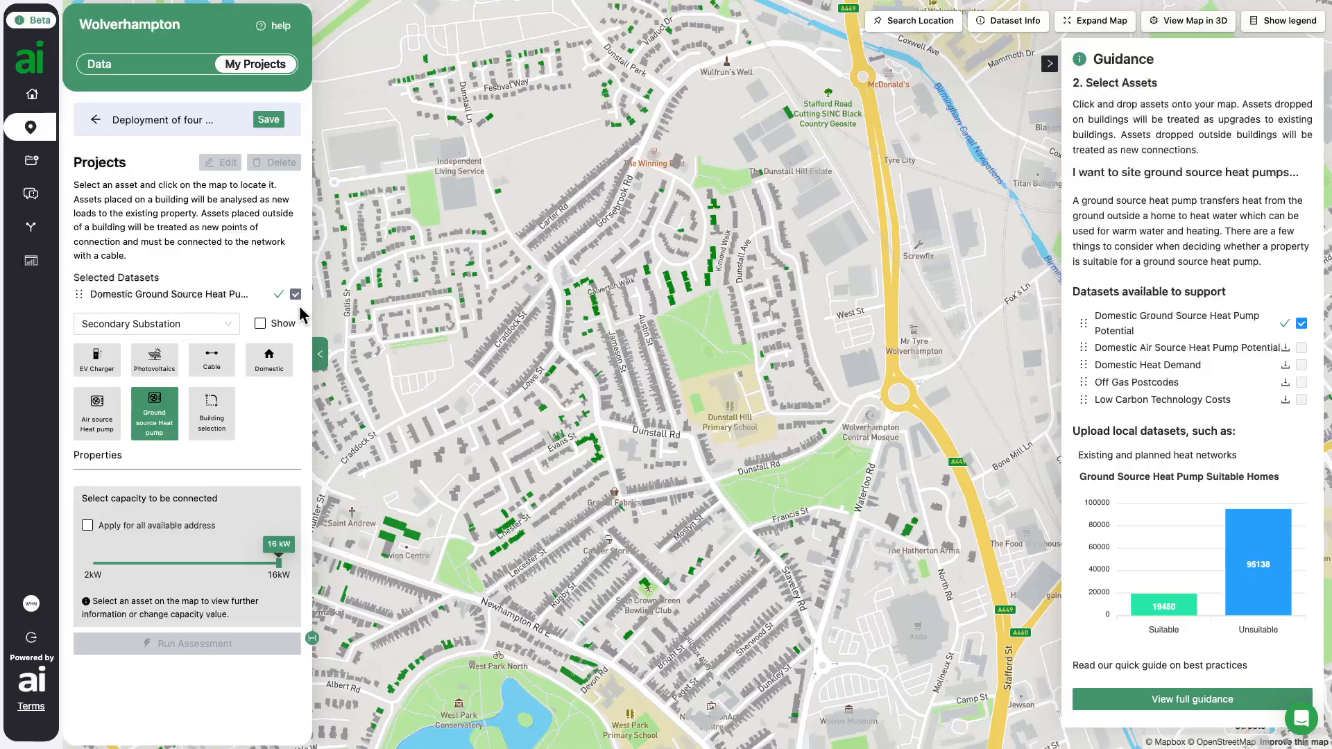
# View the dataset info for Domestic Ground Source Heat Pump Potential and close it.
pyautogui.click(1006, 21)
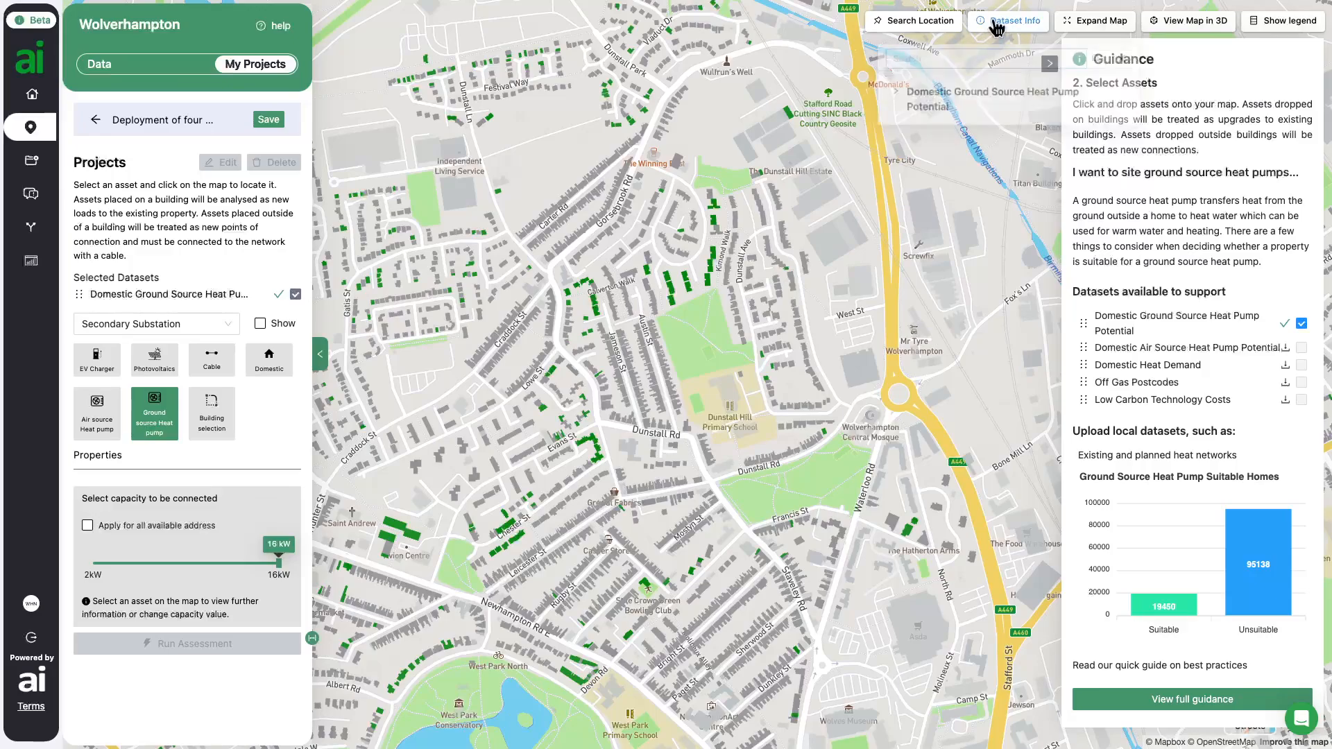
pyautogui.click(988, 108)
pyautogui.click(1008, 28)
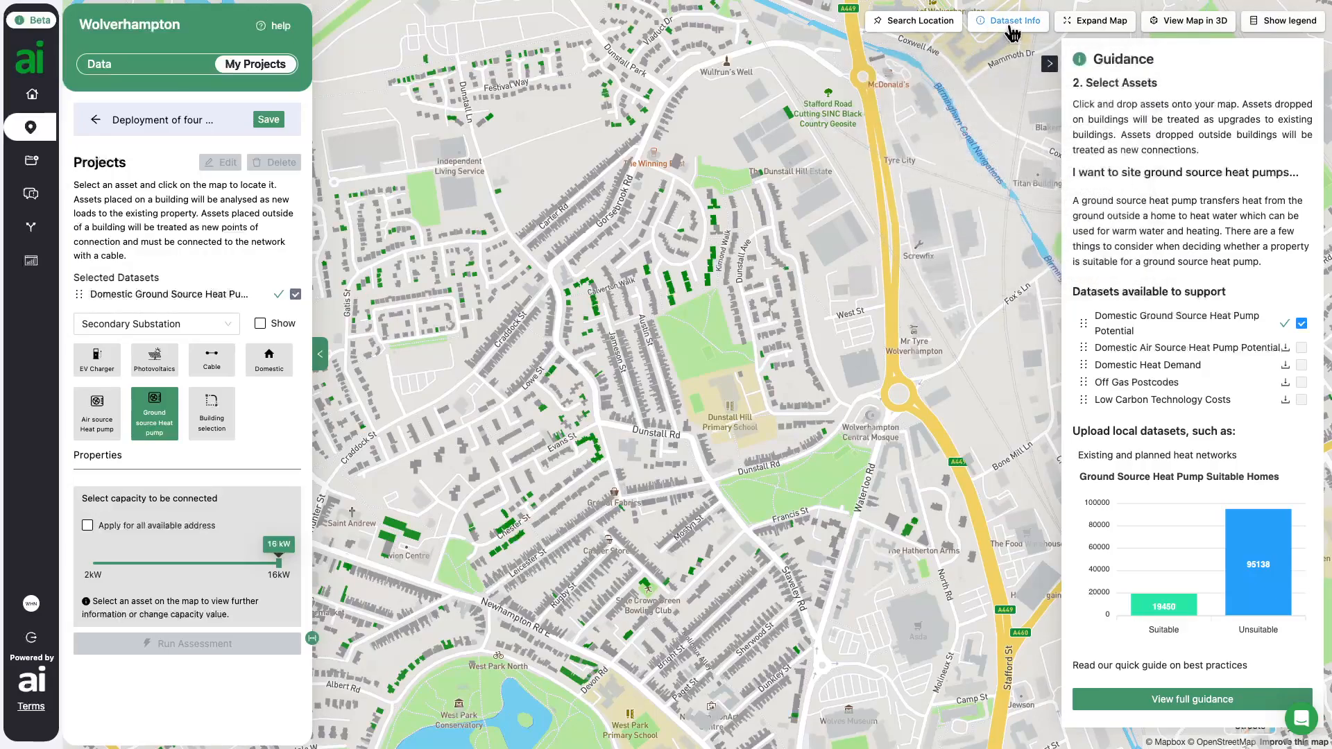
# Place a 16 kW ground source heat pump on the lower of the two large green buildings between Calverton Walk and Jameson St.
pyautogui.scroll(5, 611, 358)
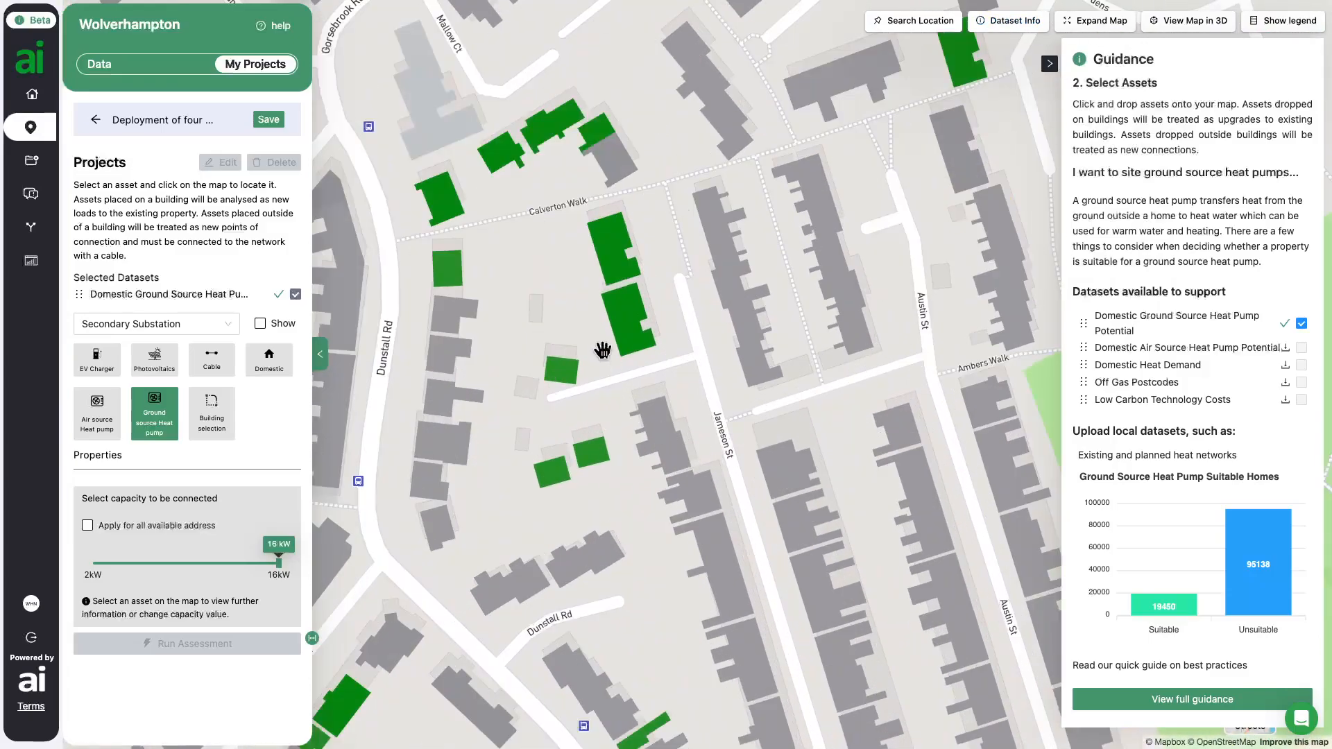
pyautogui.moveTo(603, 350); pyautogui.dragTo(678, 500)
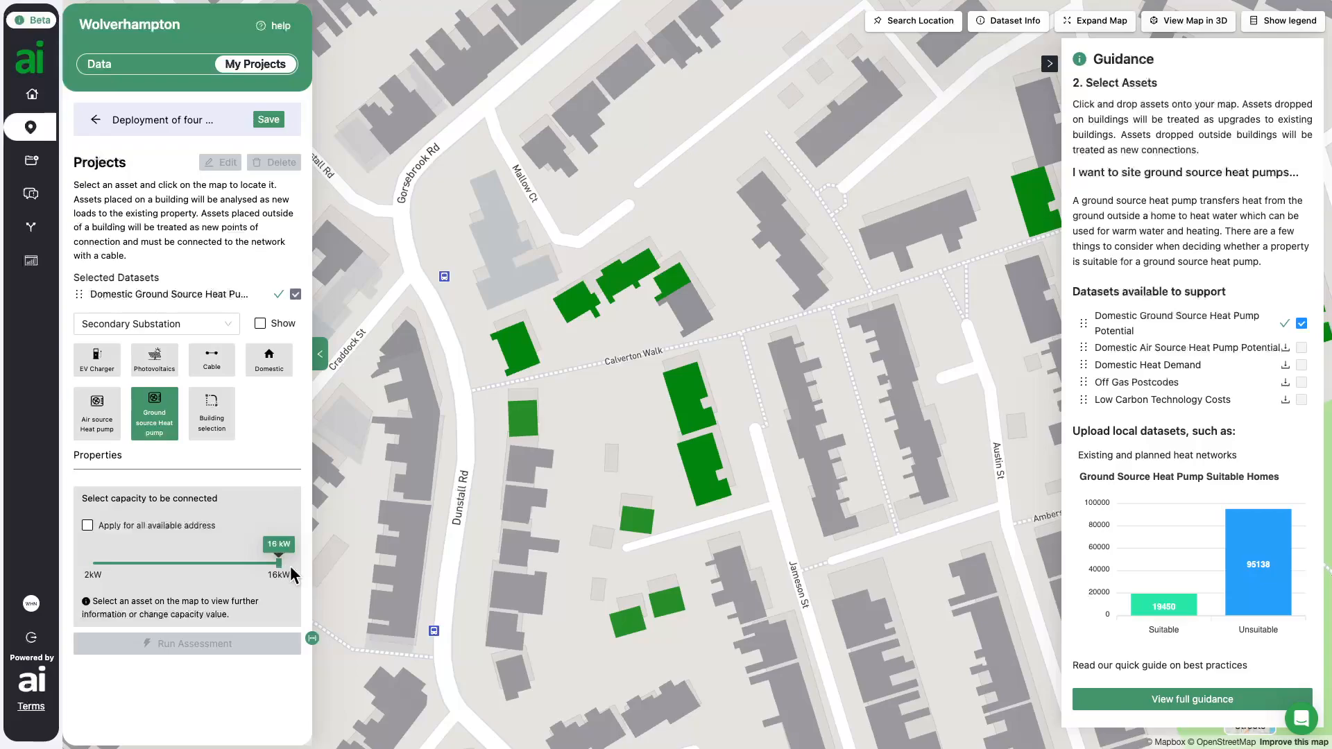
pyautogui.click(709, 460)
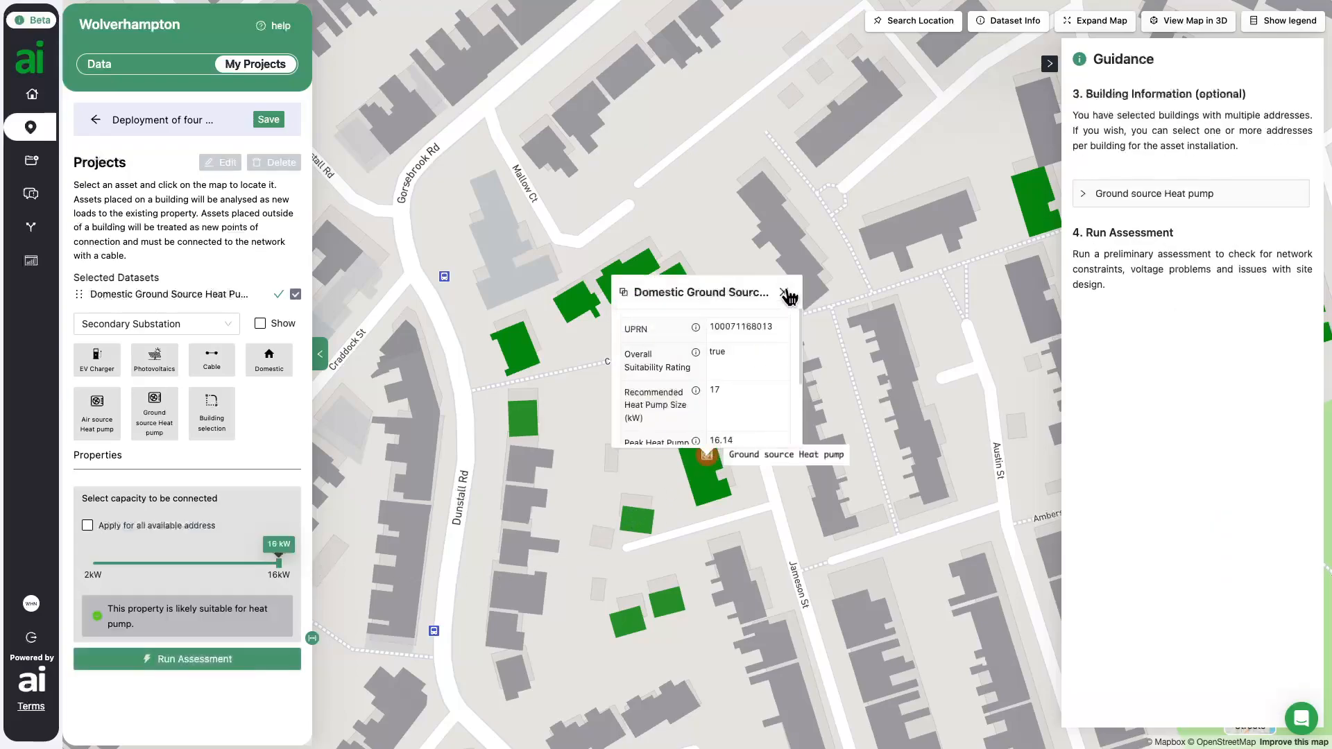
# Place a 16 kW ground source heat pump on the upper of the two large green buildings between Calverton Walk and Jameson St.
pyautogui.click(784, 292)
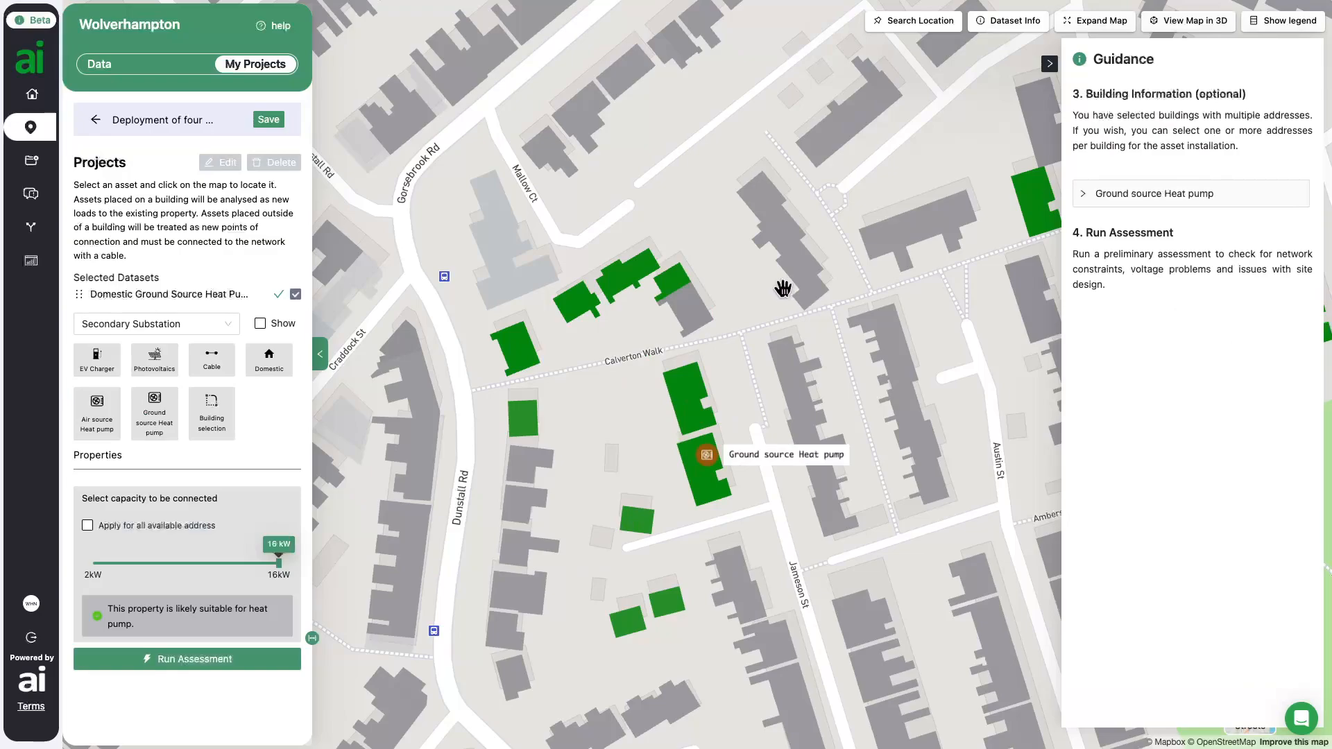
pyautogui.click(151, 422)
pyautogui.moveTo(146, 563); pyautogui.dragTo(284, 577)
pyautogui.click(687, 398)
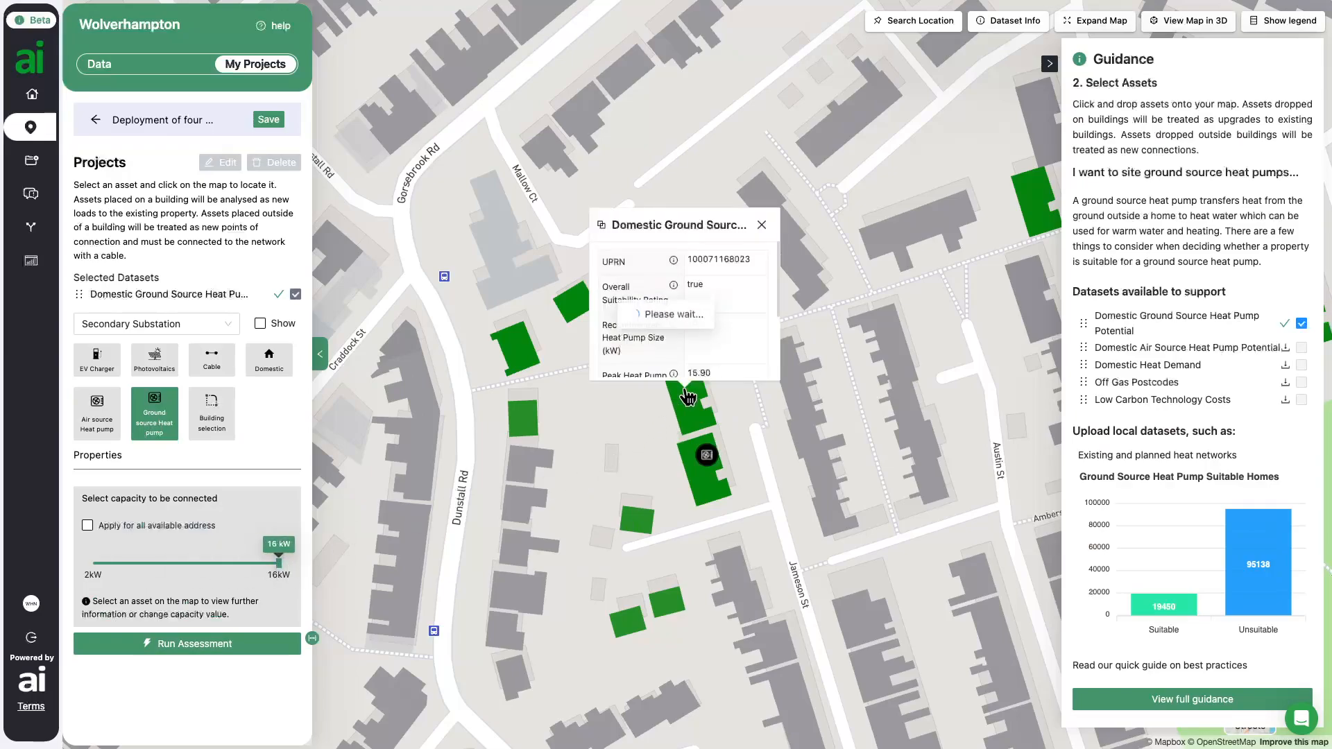
pyautogui.click(762, 225)
# Draw a four-sided building selection area around the two green buildings beside Dunstall Rd, one on each side of Calverton Walk.
pyautogui.click(212, 417)
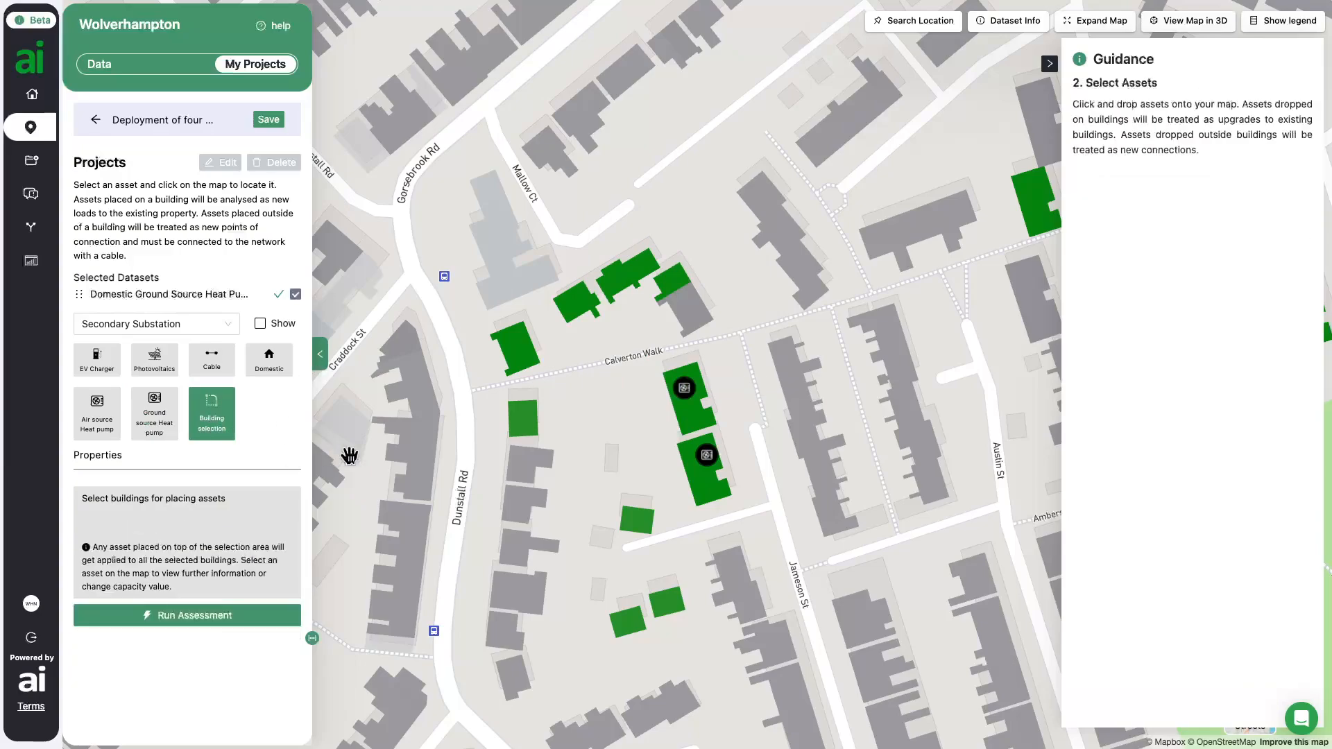
pyautogui.click(474, 319)
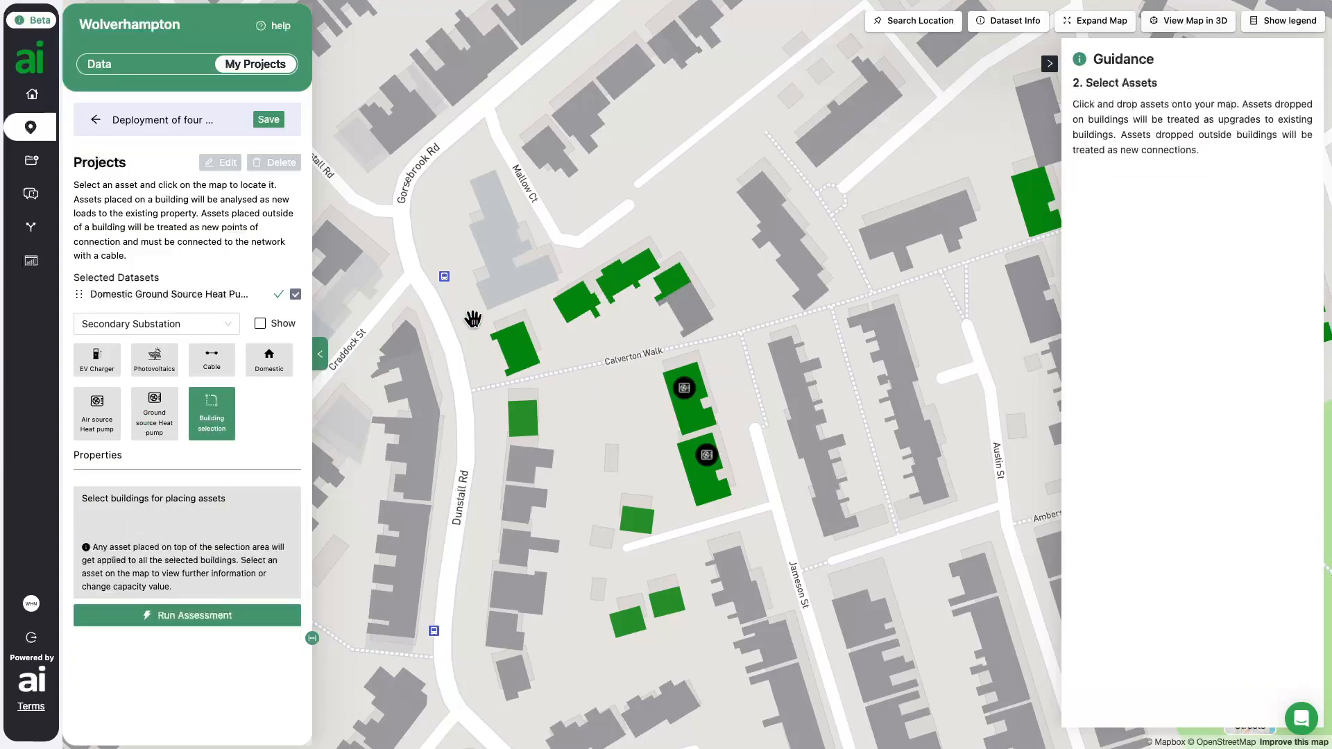
pyautogui.click(493, 472)
pyautogui.click(572, 454)
pyautogui.click(541, 298)
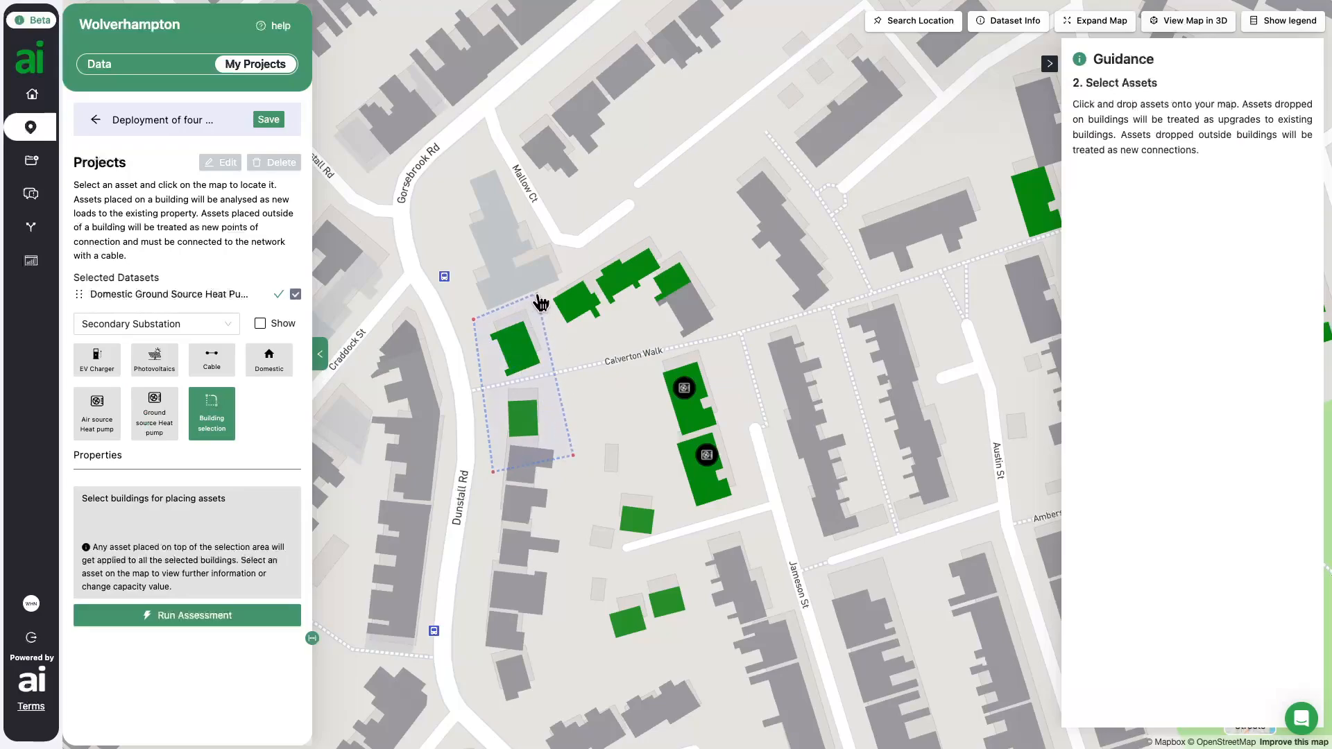
pyautogui.click(474, 319)
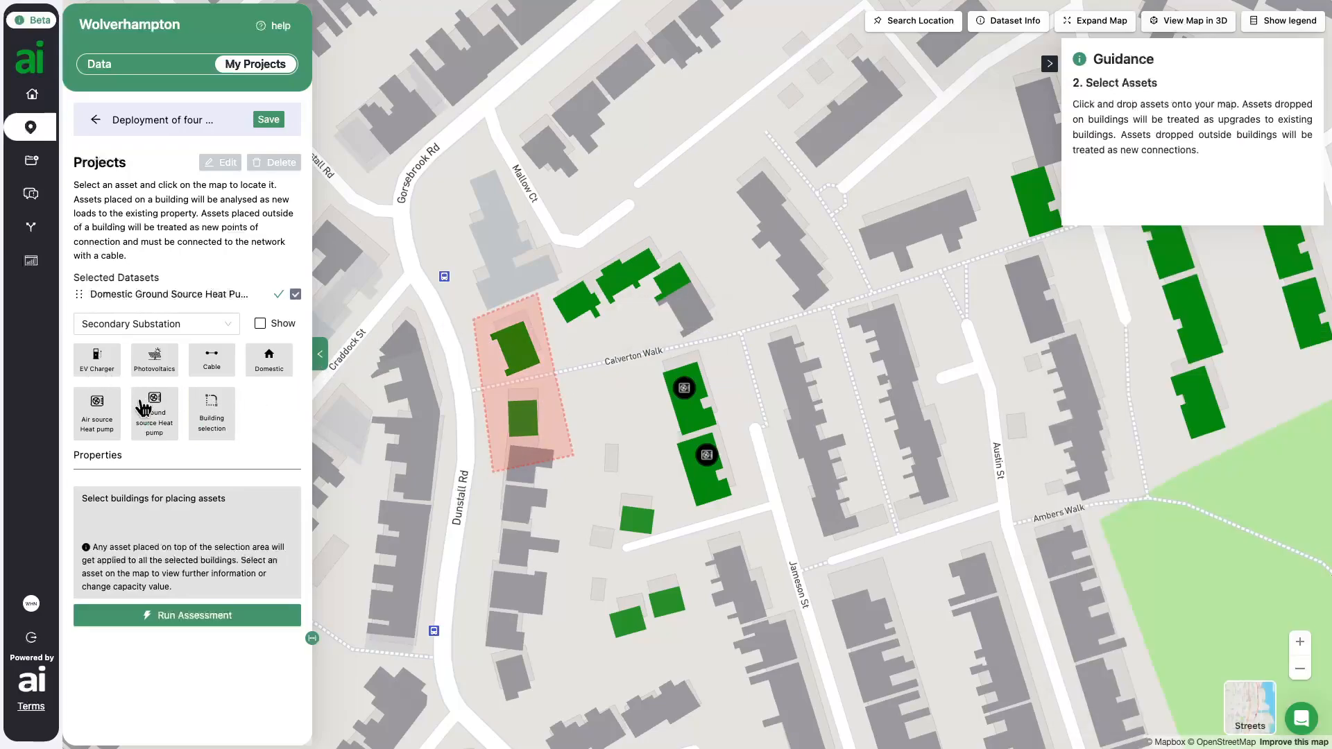
# Place a 16 kW ground source heat pump on the building selection area beside Dunstall Rd and run the project assessment.
pyautogui.click(157, 422)
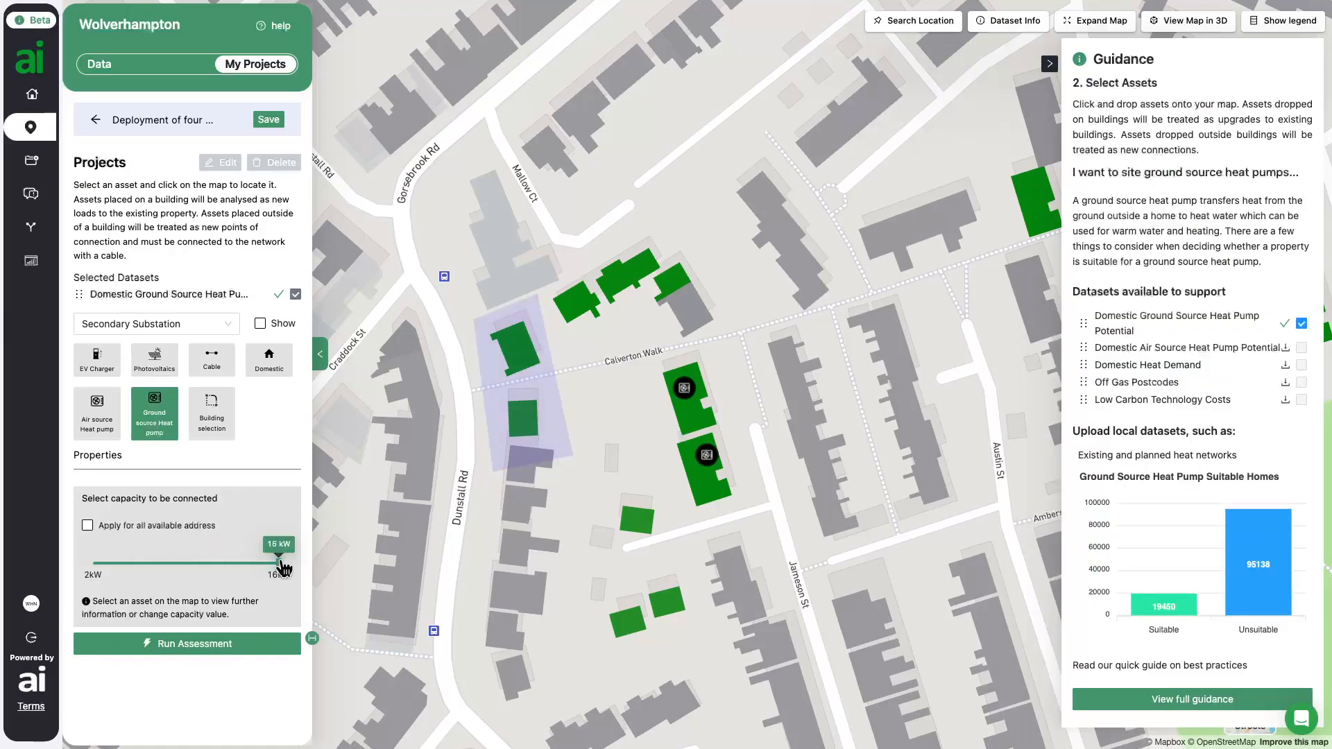
pyautogui.click(513, 385)
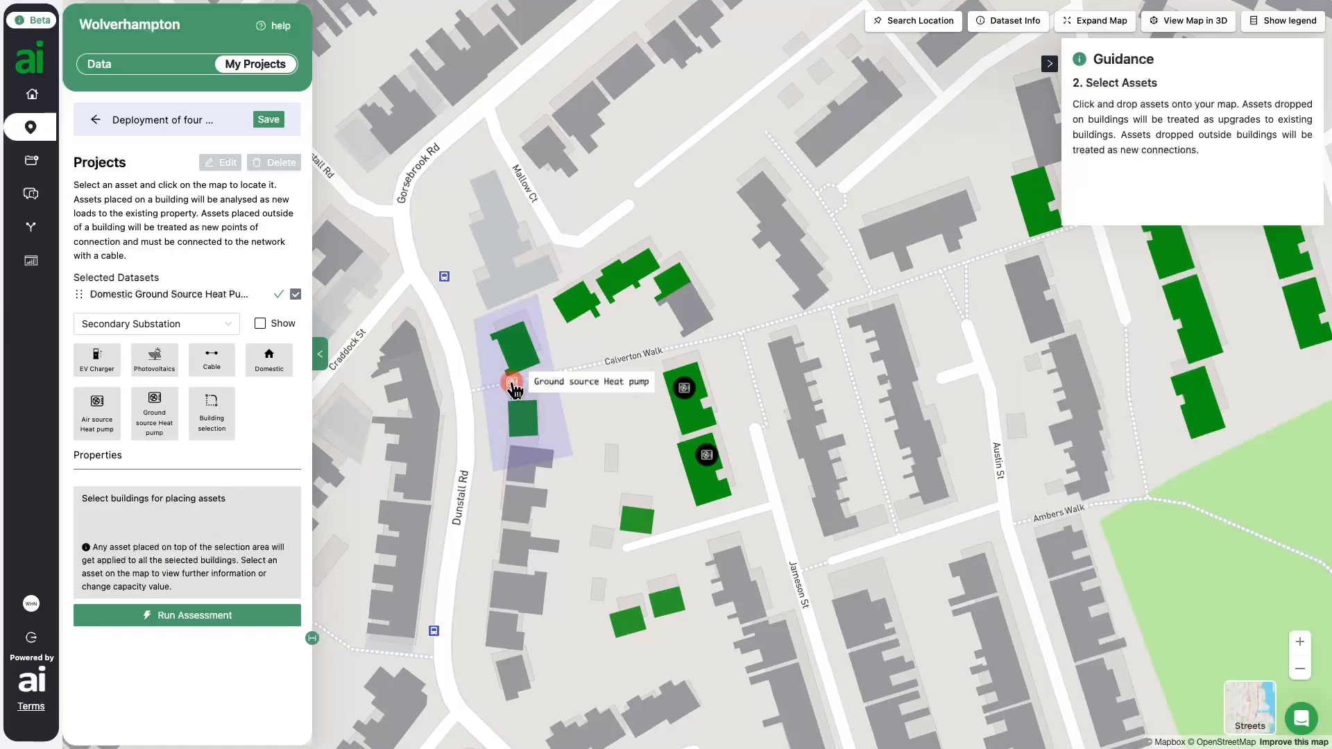
pyautogui.click(513, 386)
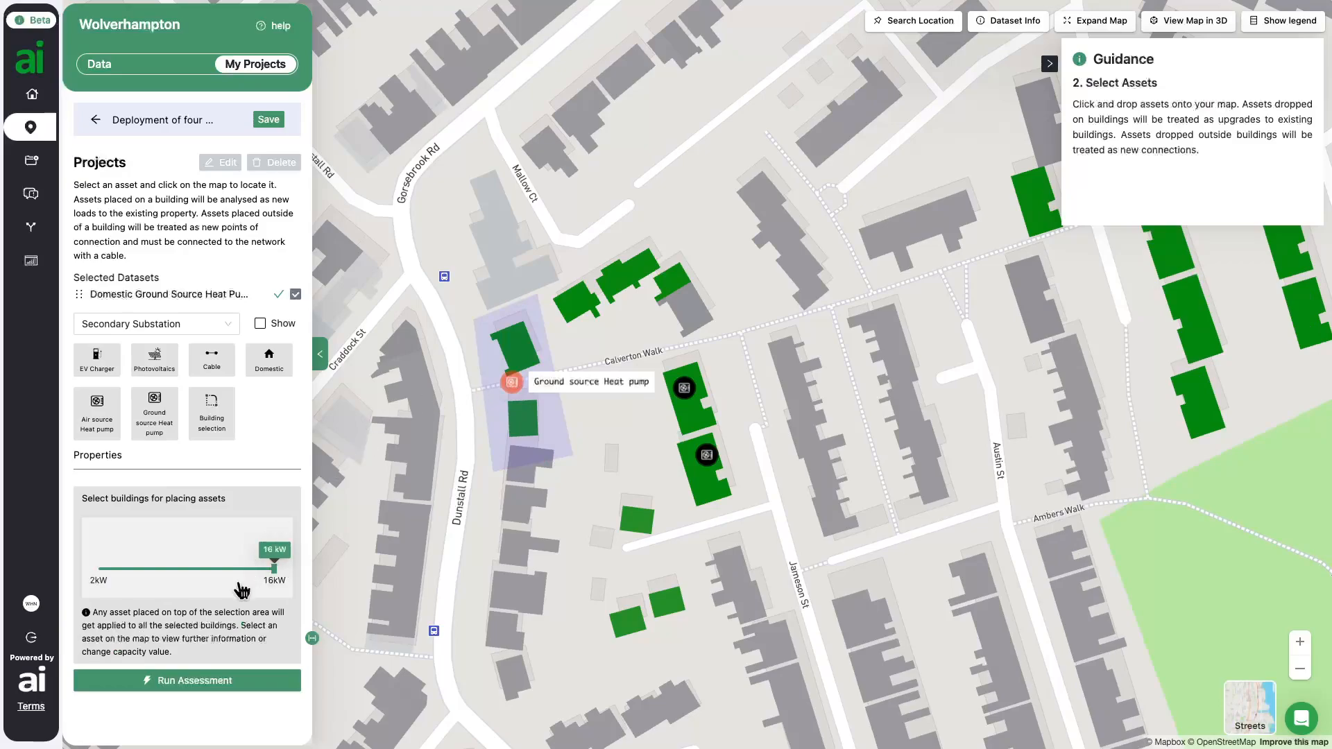
pyautogui.click(178, 681)
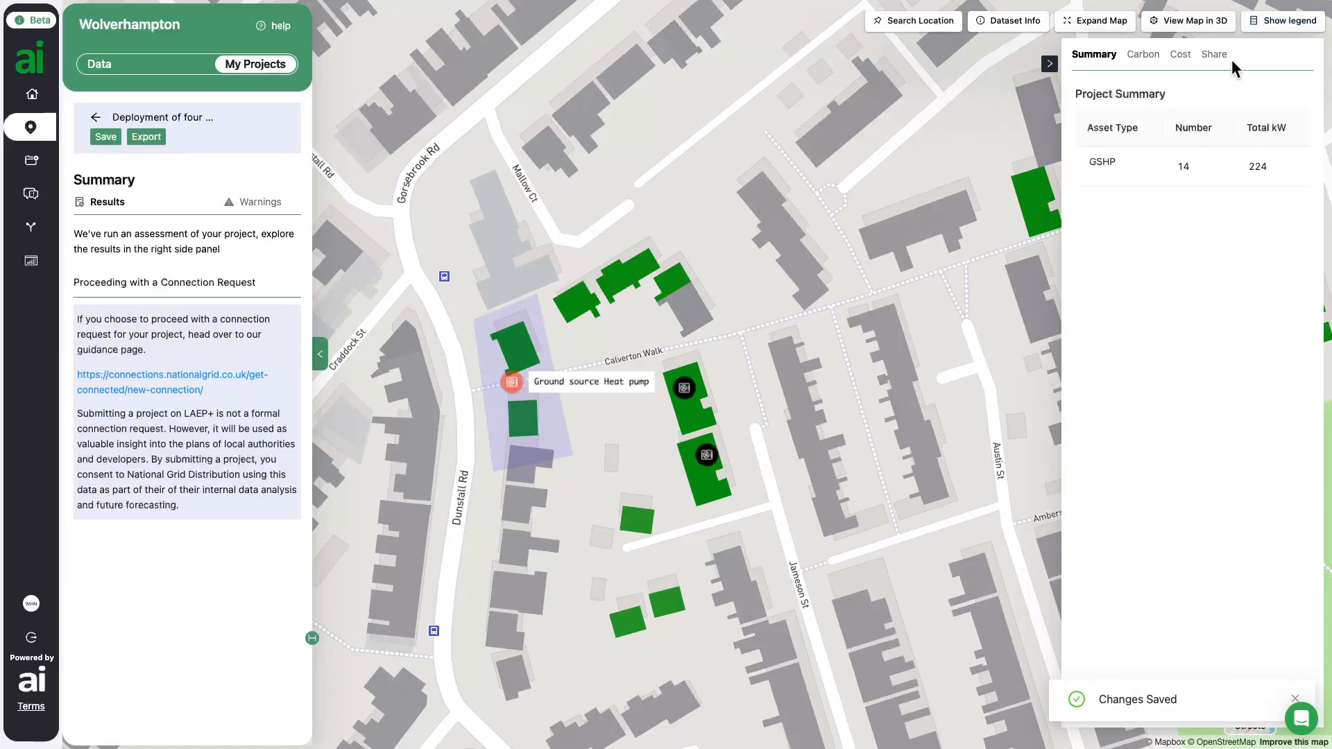
# Review the assessment's estimated carbon impact, the carbon chart's download options, the estimated cost and the project summary.
pyautogui.click(1145, 55)
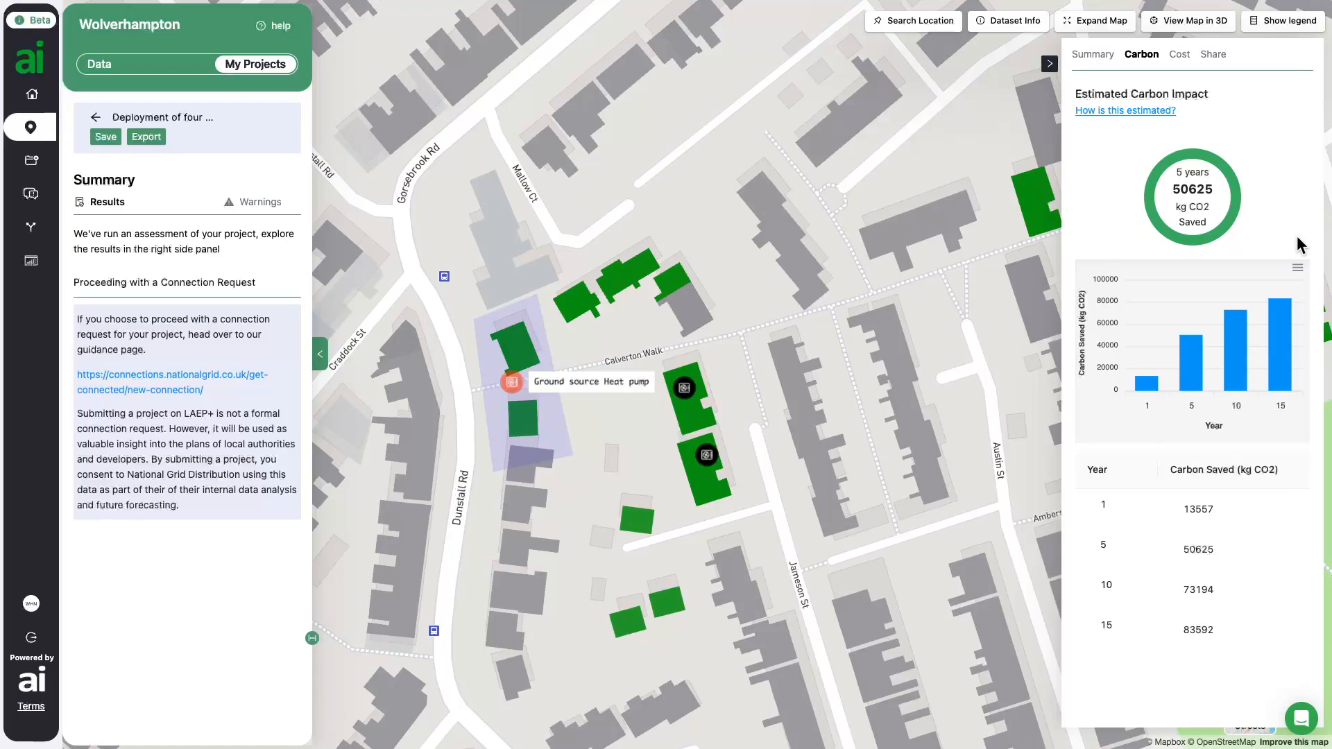
pyautogui.click(1298, 268)
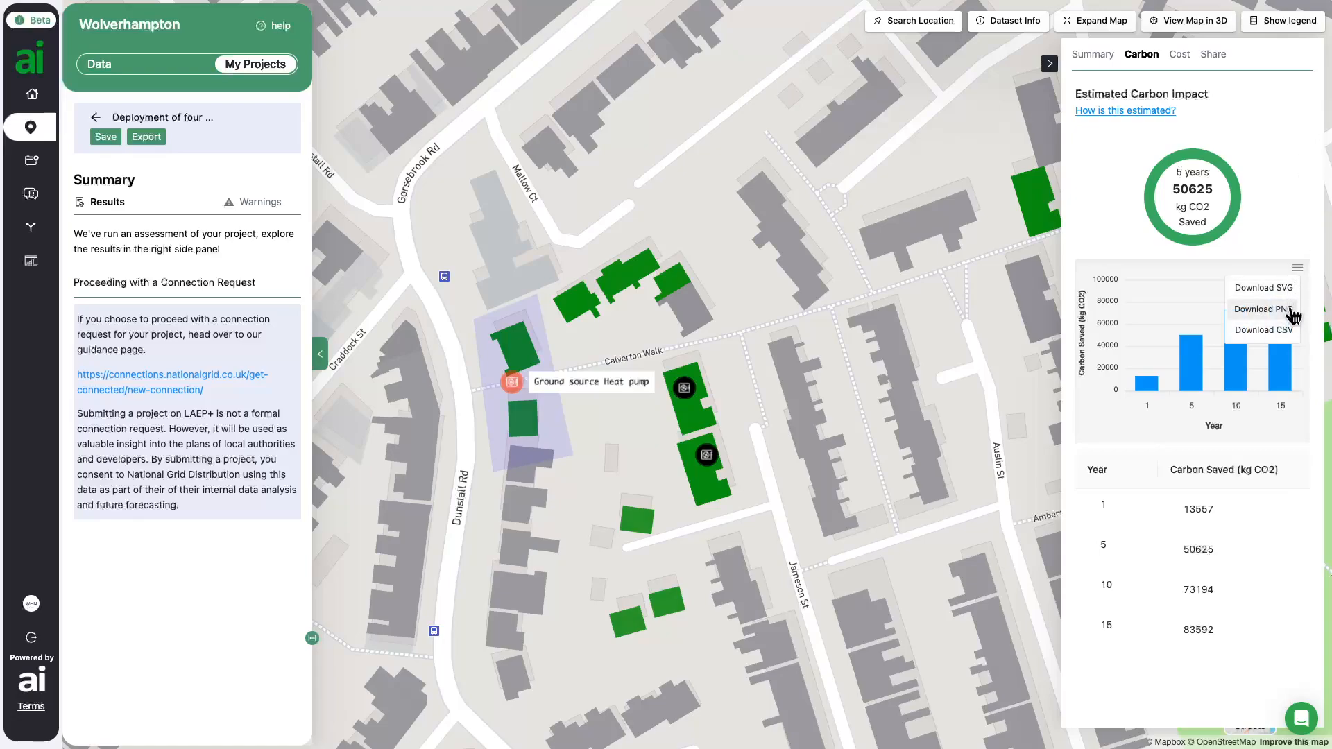
pyautogui.click(1264, 330)
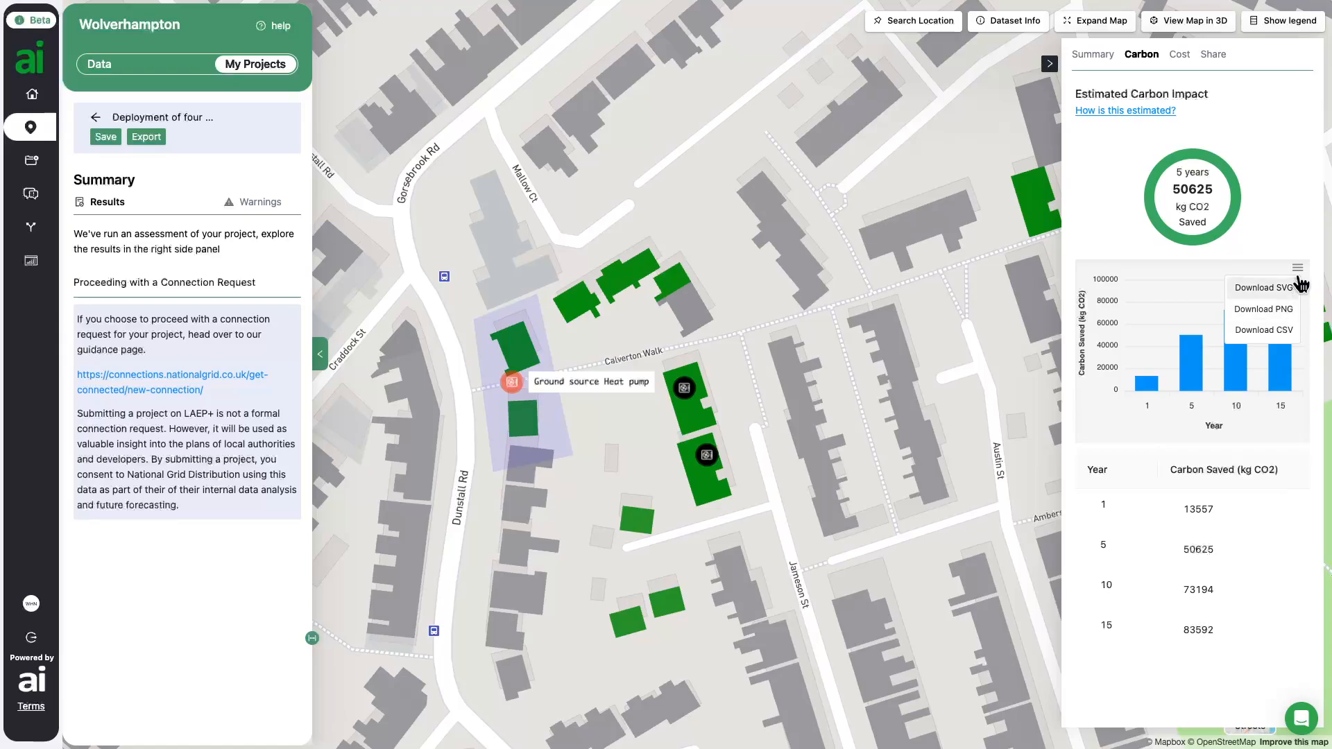
pyautogui.click(1179, 55)
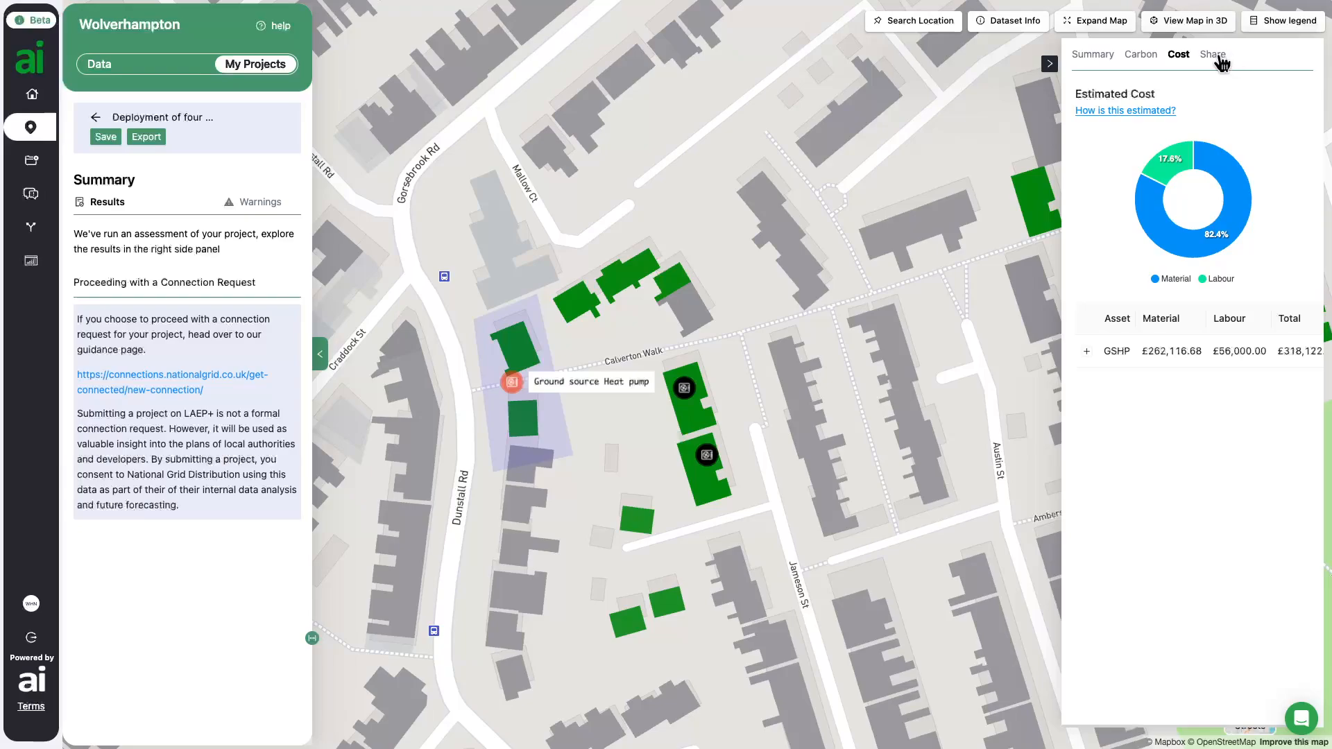
pyautogui.click(1083, 62)
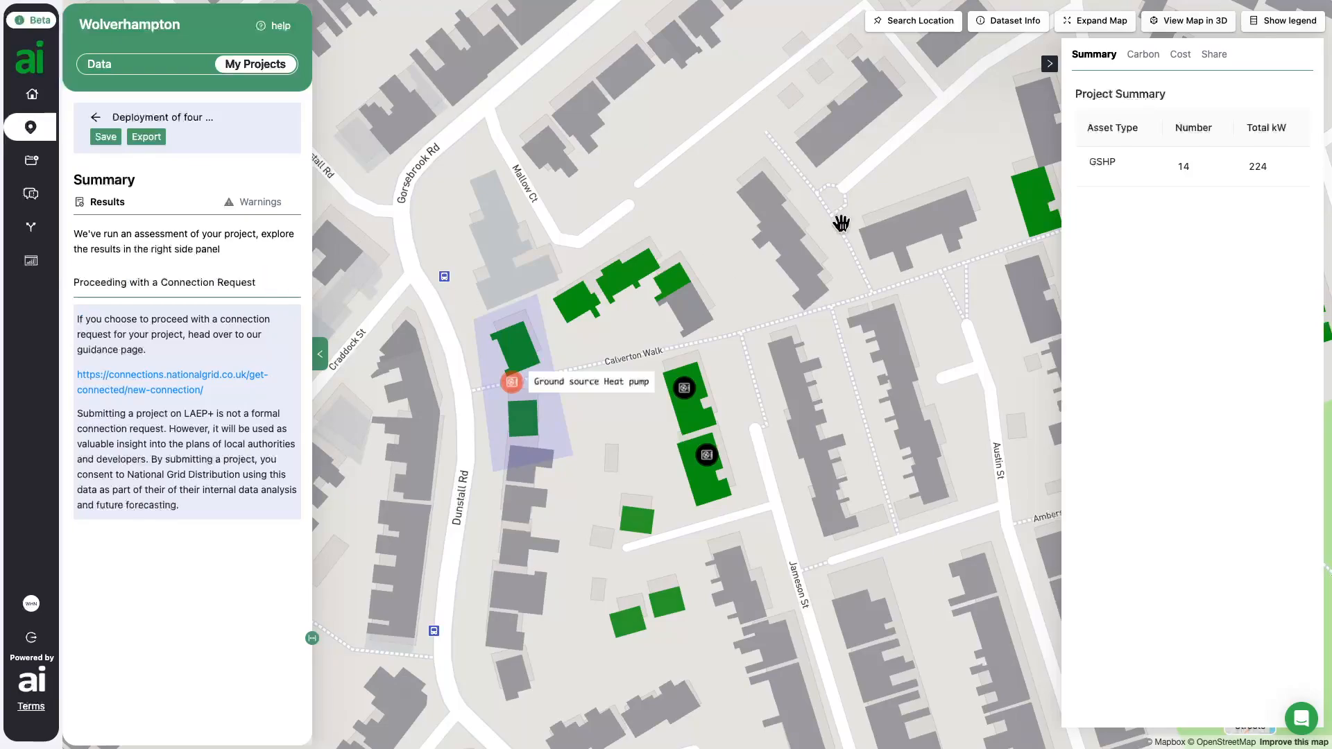
# View the form for sharing the project with the network operator, leave it blank, and save the project.
pyautogui.click(1218, 61)
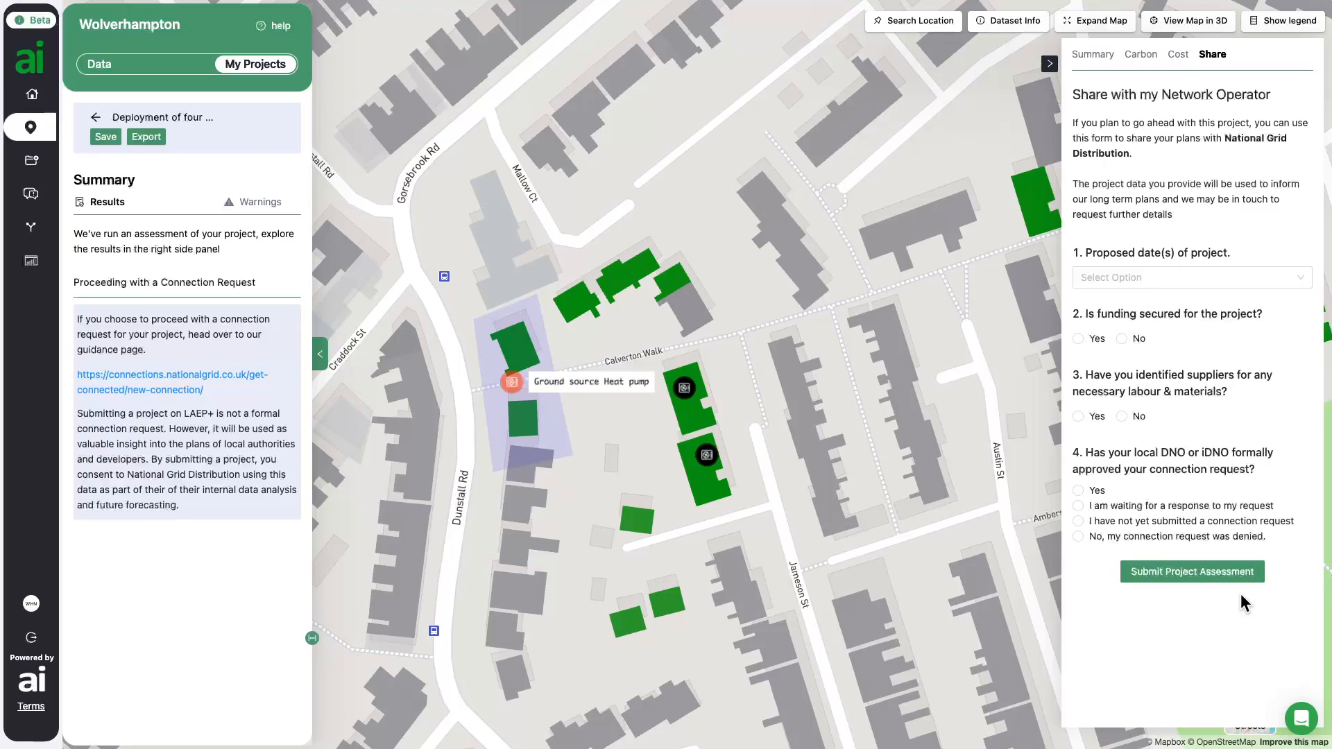
pyautogui.click(98, 136)
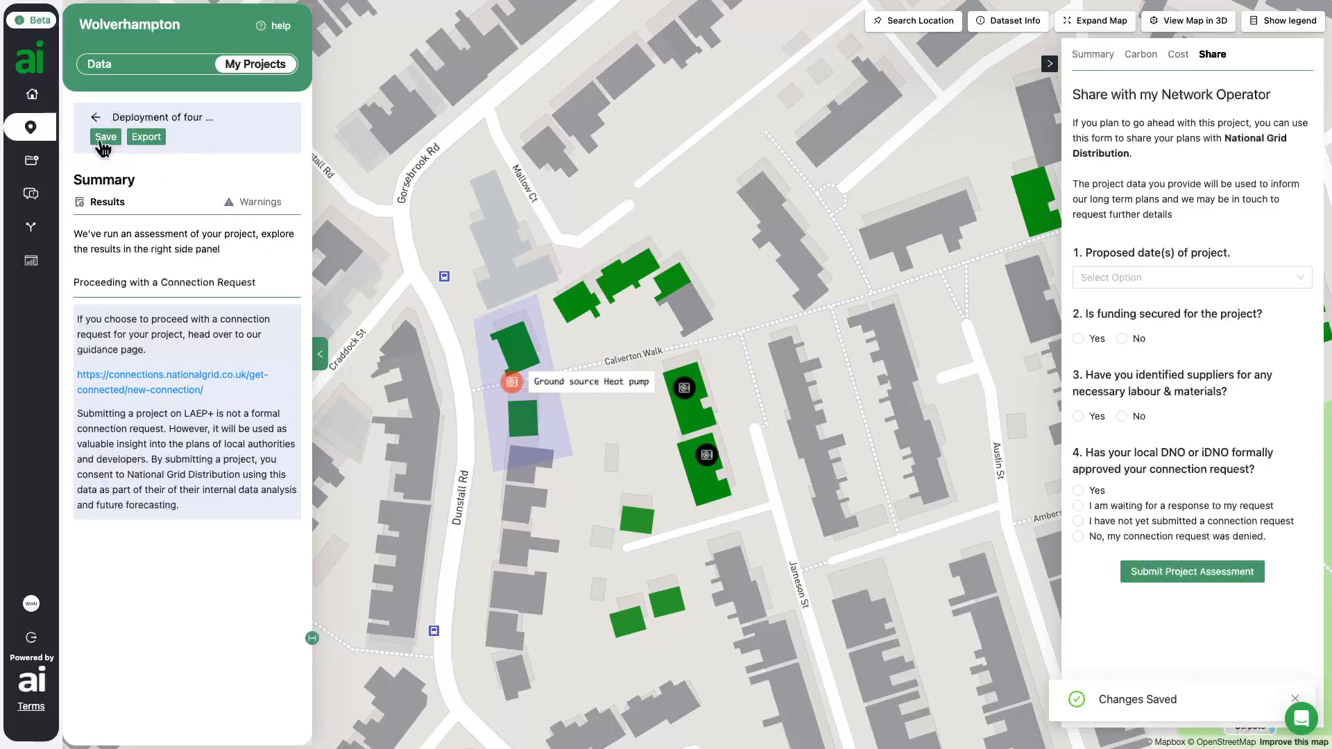